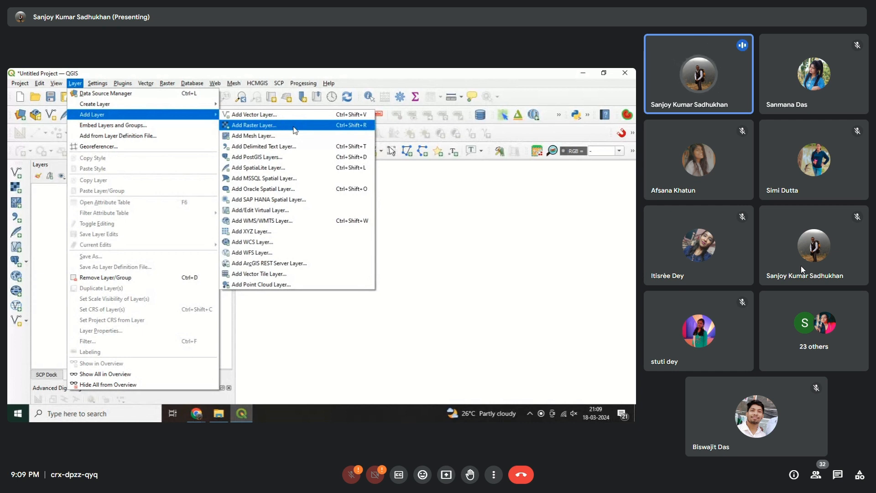
# Open the dialog for adding a raster layer to the project
pyautogui.click(296, 131)
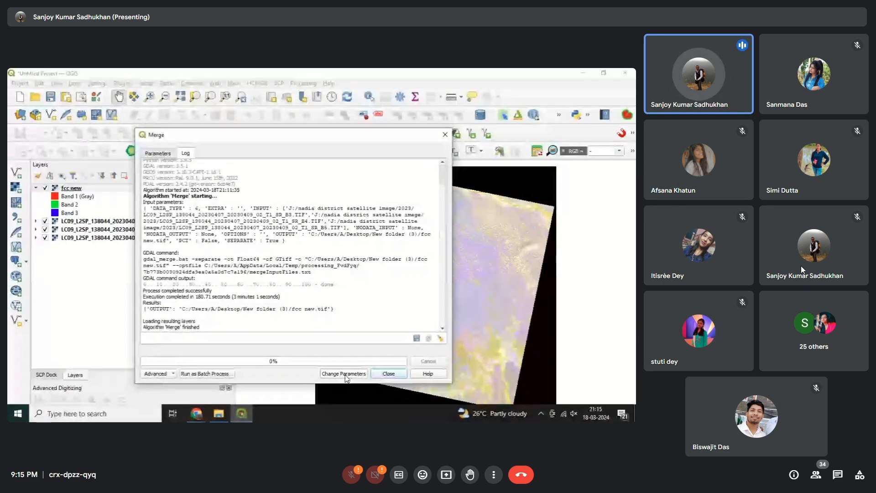
# Close the completed merge and render fcc new with Band 3 as red, Band 2 as green and Band 1 as blue
pyautogui.click(388, 373)
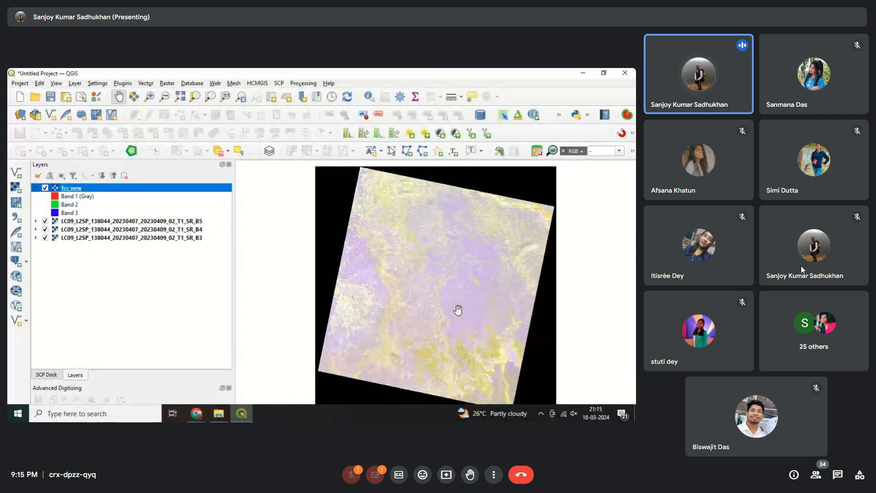
pyautogui.scroll(2, 433, 298)
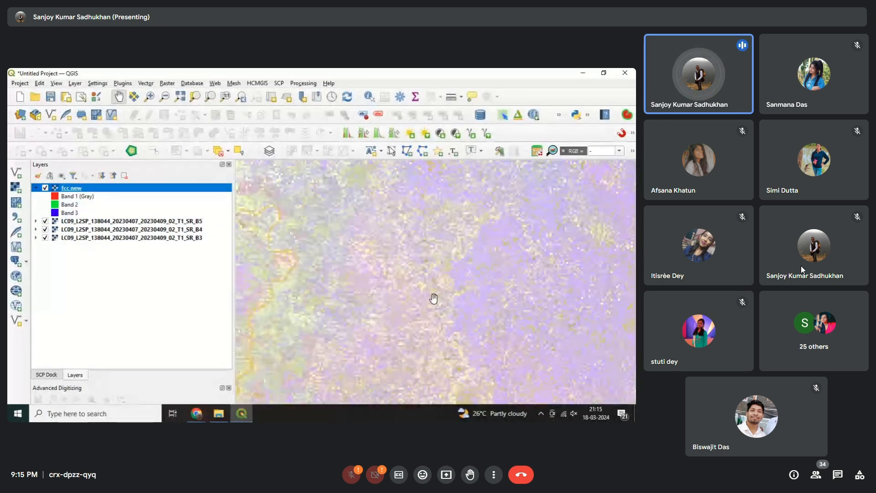
pyautogui.scroll(-2, 433, 298)
pyautogui.scroll(2, 434, 299)
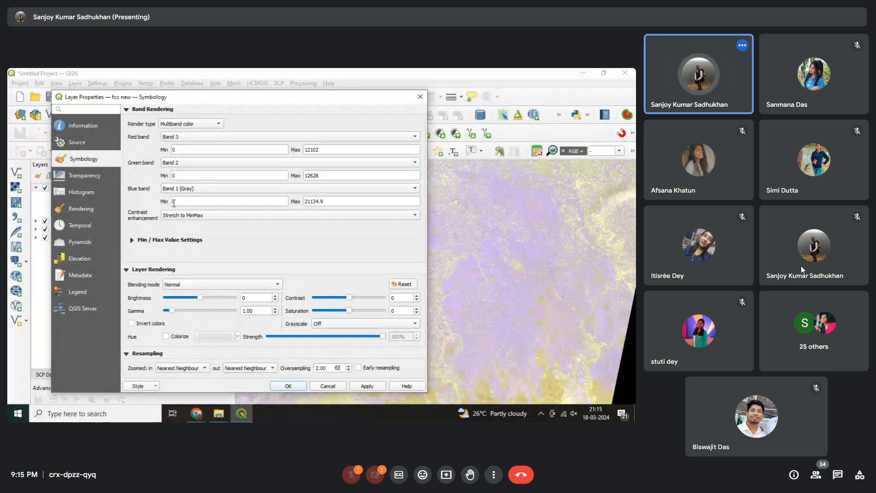
pyautogui.click(367, 386)
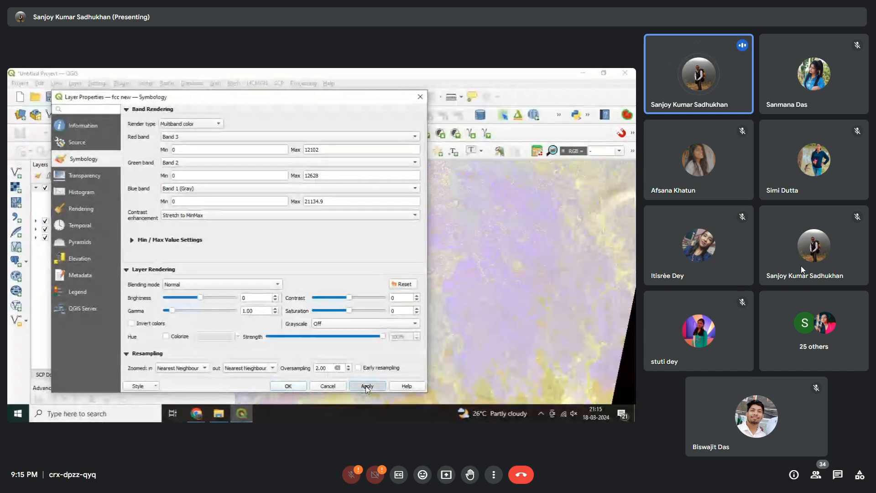
pyautogui.click(288, 386)
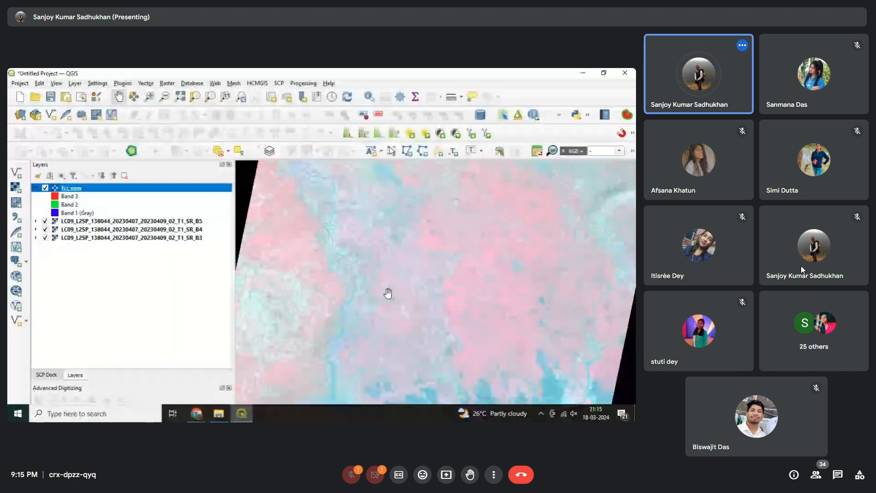
# Darken the fcc new layer by repeatedly lowering its gamma, and fine-tune it with a slight contrast decrease and gamma increase
pyautogui.click(475, 137)
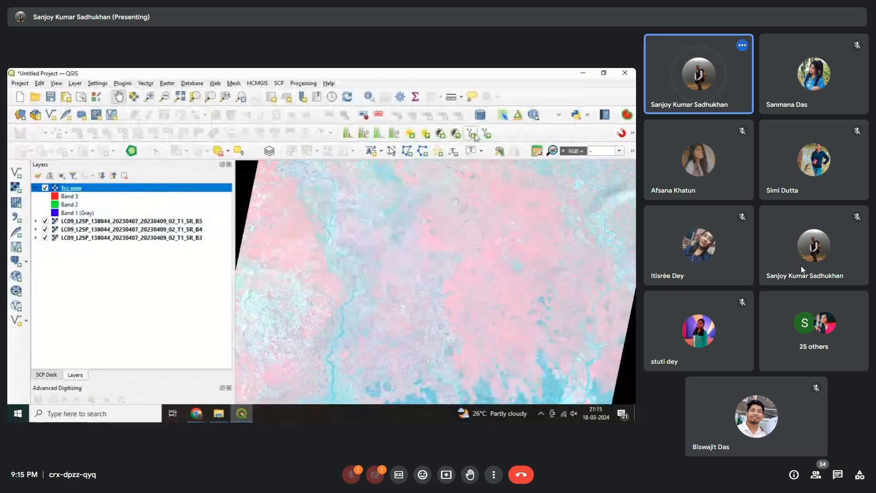
pyautogui.click(486, 135)
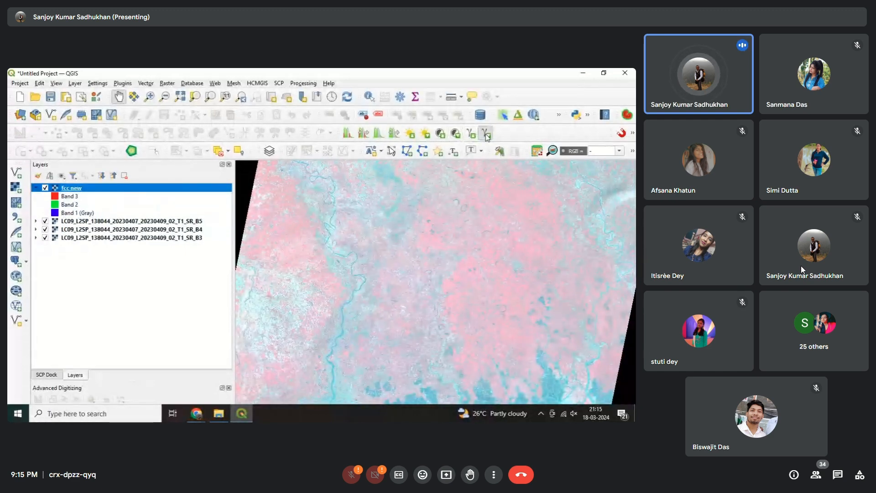
pyautogui.click(487, 137)
pyautogui.click(487, 137)
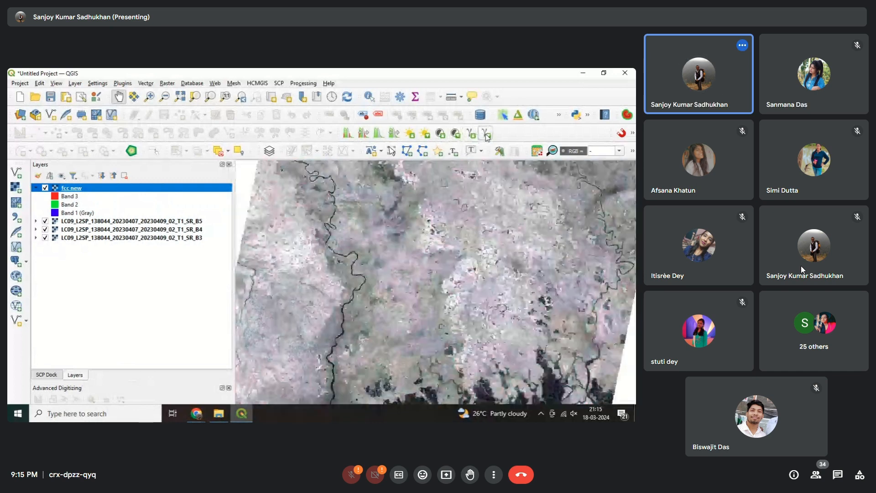
pyautogui.click(486, 137)
pyautogui.click(487, 137)
pyautogui.click(486, 137)
pyautogui.click(488, 137)
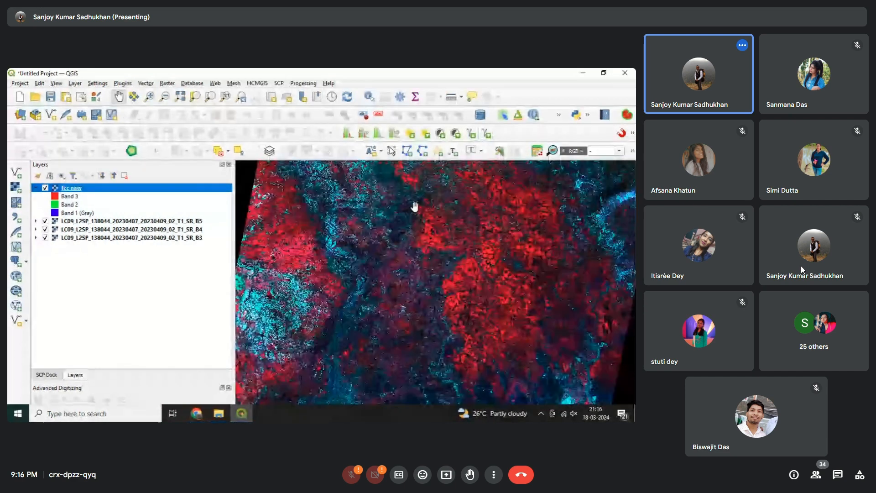
pyautogui.click(456, 133)
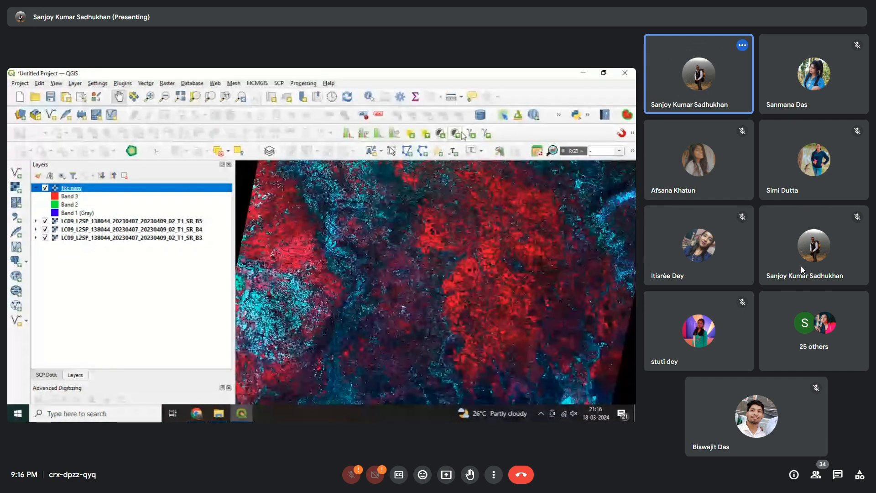
pyautogui.click(469, 133)
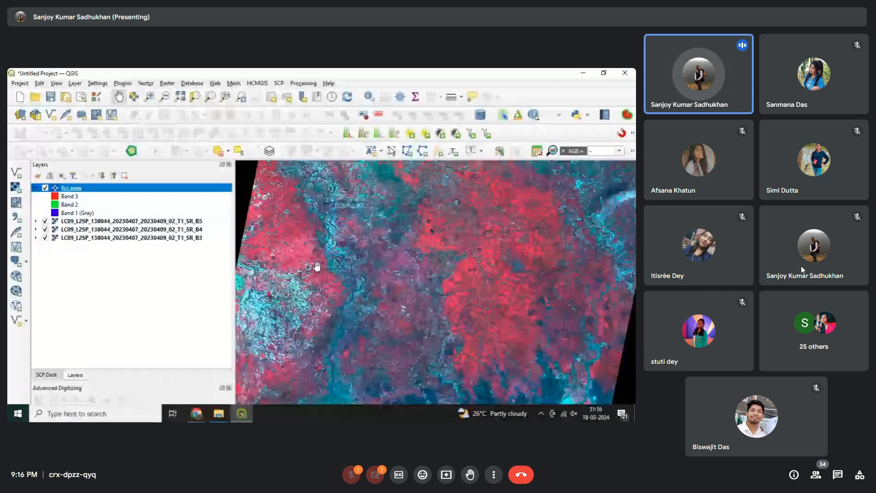
# Examine the river, settlements and vegetation patches in the false colour composite at several locations and scales
pyautogui.moveTo(317, 266); pyautogui.dragTo(345, 260)
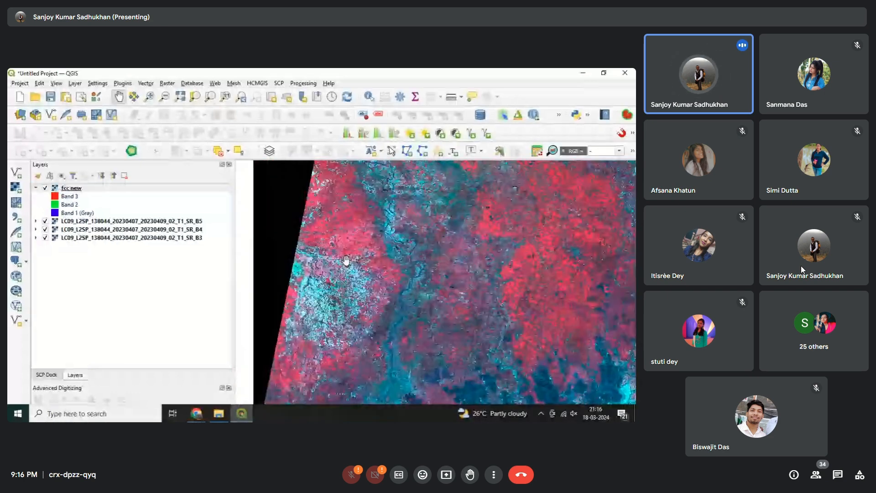
pyautogui.scroll(1, 346, 260)
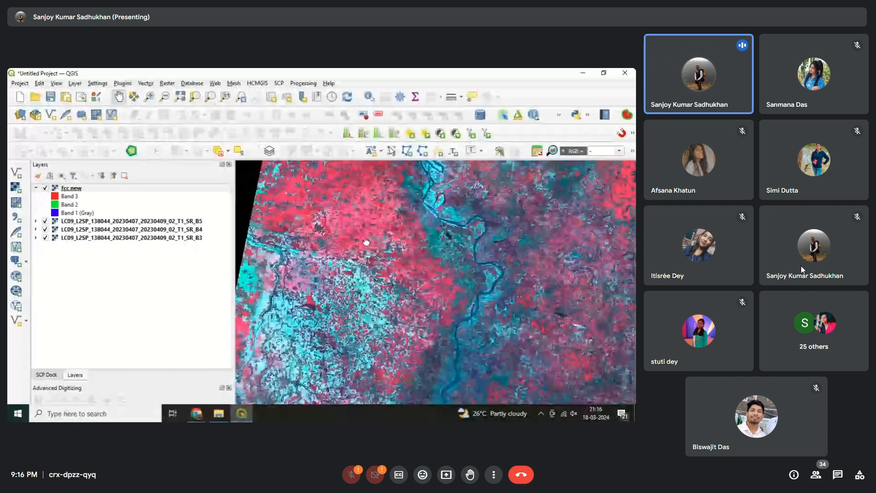
pyautogui.scroll(2, 367, 242)
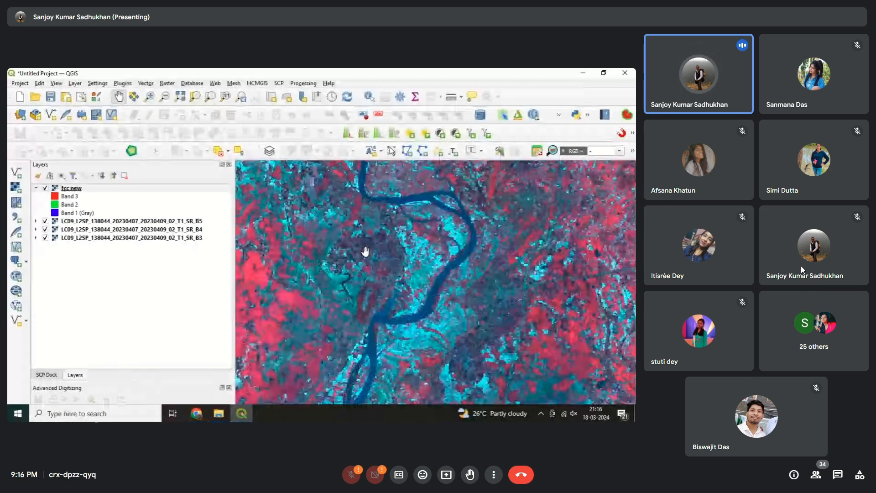
pyautogui.scroll(2, 441, 267)
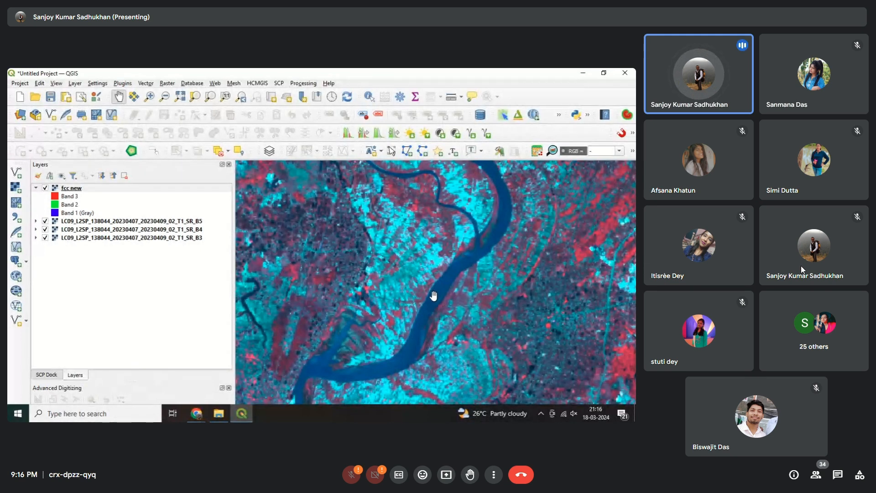
pyautogui.moveTo(354, 276); pyautogui.dragTo(420, 292)
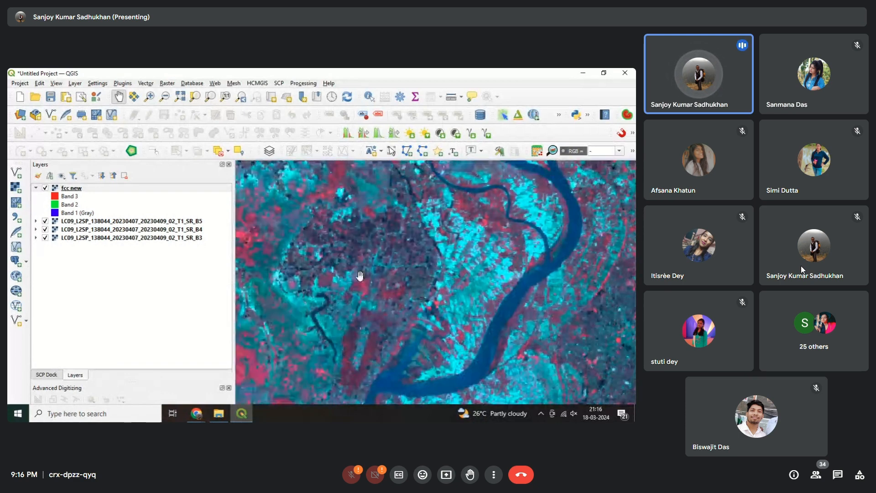
pyautogui.moveTo(360, 276); pyautogui.dragTo(469, 310)
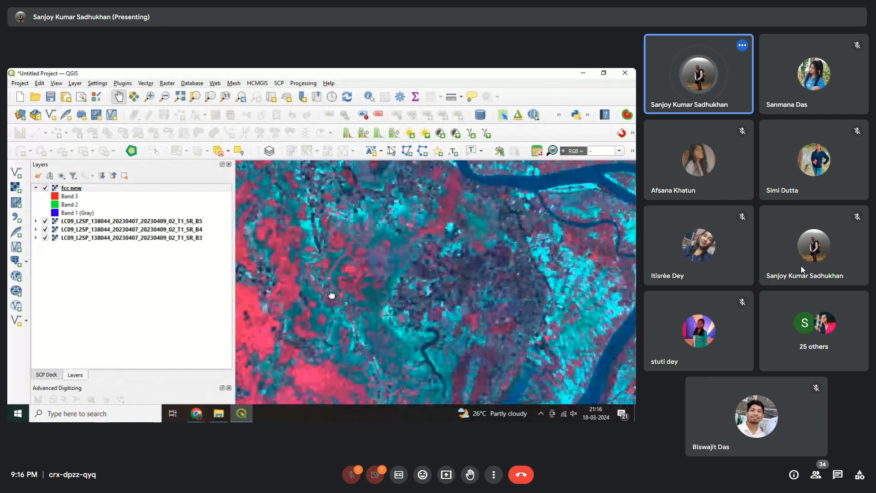
pyautogui.scroll(1, 332, 295)
pyautogui.scroll(1, 321, 296)
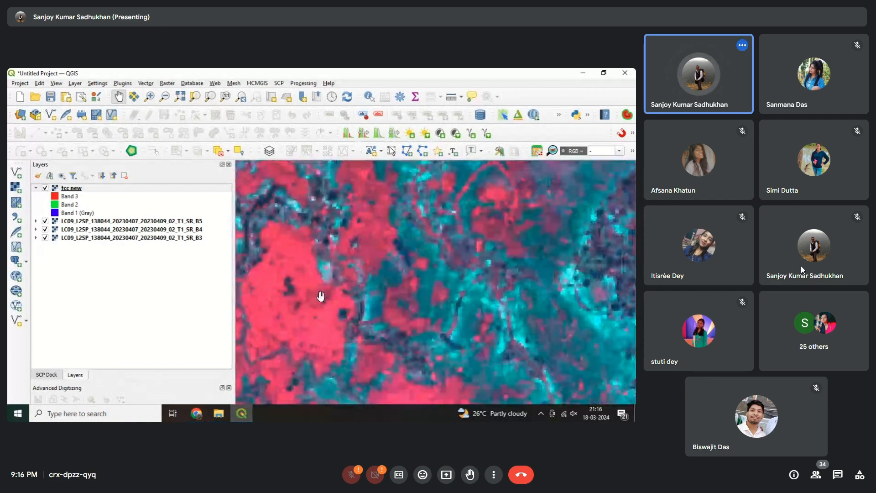
pyautogui.scroll(1, 325, 297)
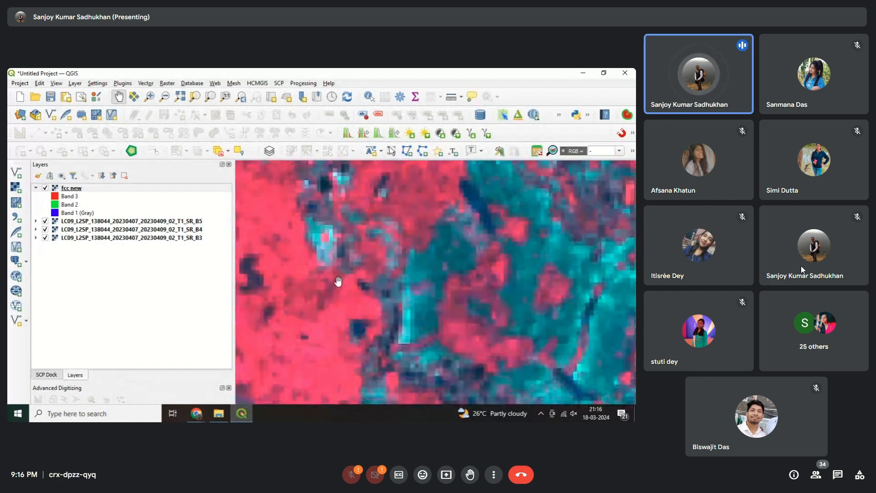
pyautogui.scroll(-1, 331, 292)
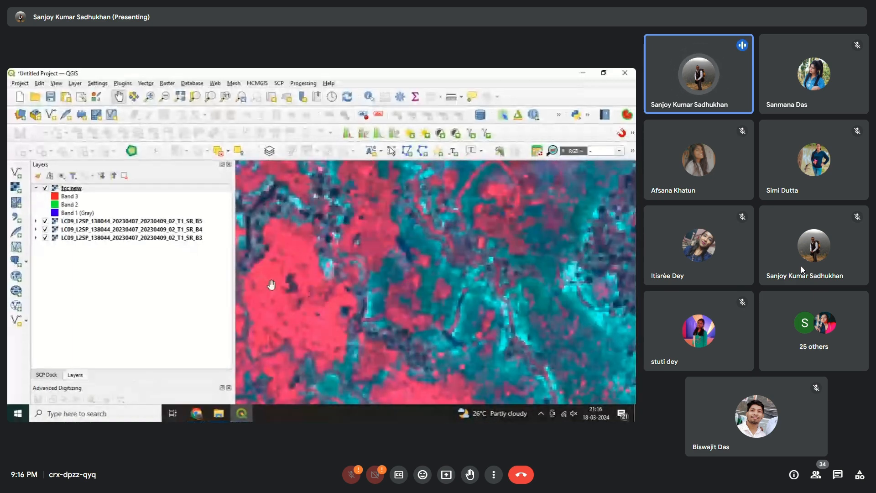
pyautogui.moveTo(272, 286); pyautogui.dragTo(342, 270)
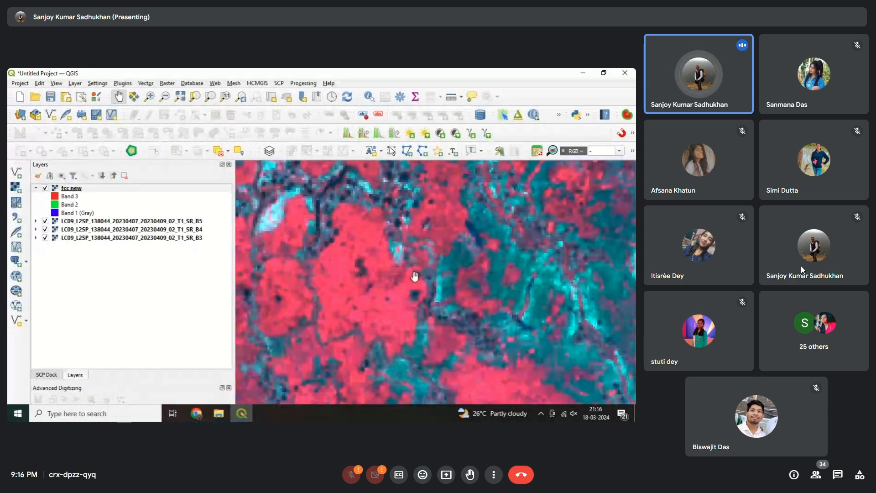
pyautogui.scroll(-2, 392, 280)
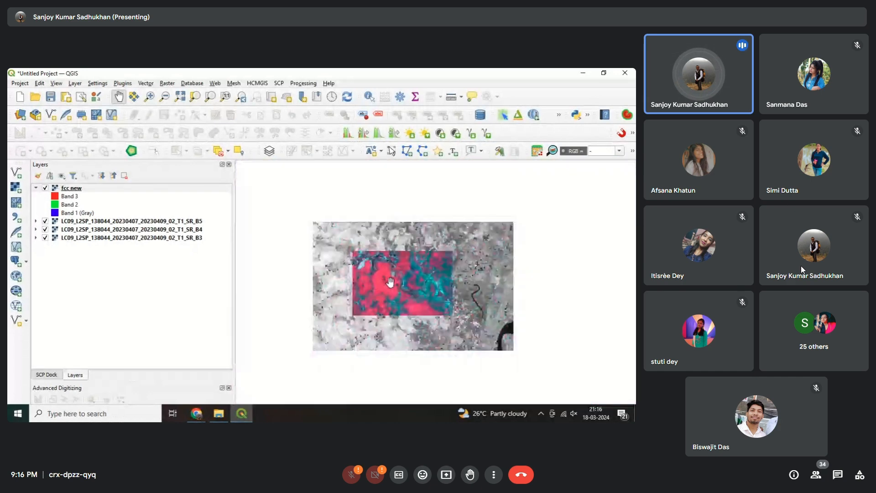
pyautogui.scroll(2, 390, 282)
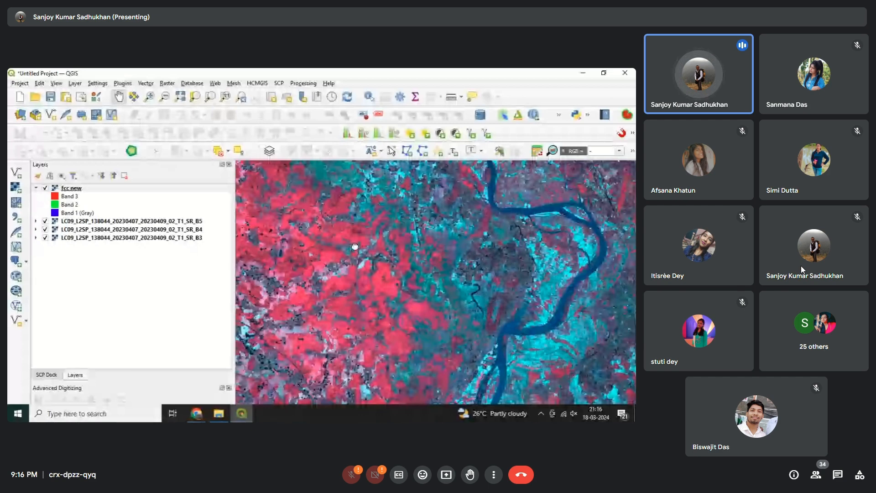
pyautogui.moveTo(354, 246); pyautogui.dragTo(332, 365)
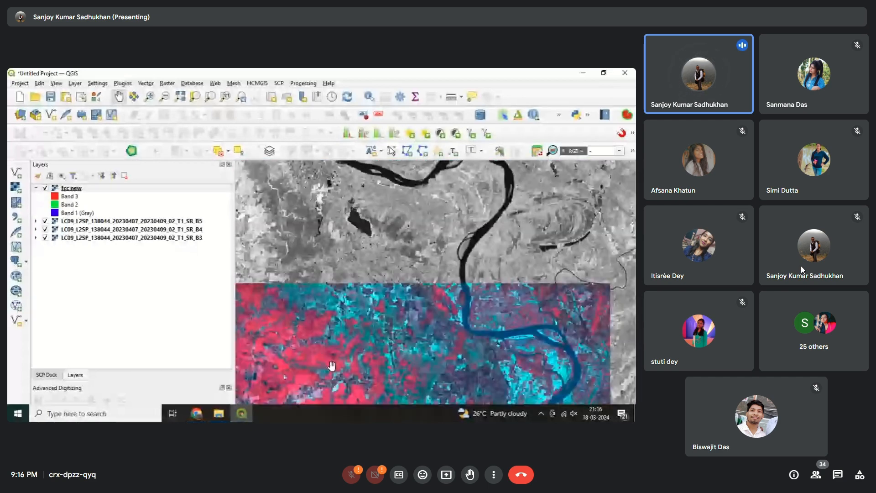
pyautogui.moveTo(494, 281); pyautogui.dragTo(326, 320)
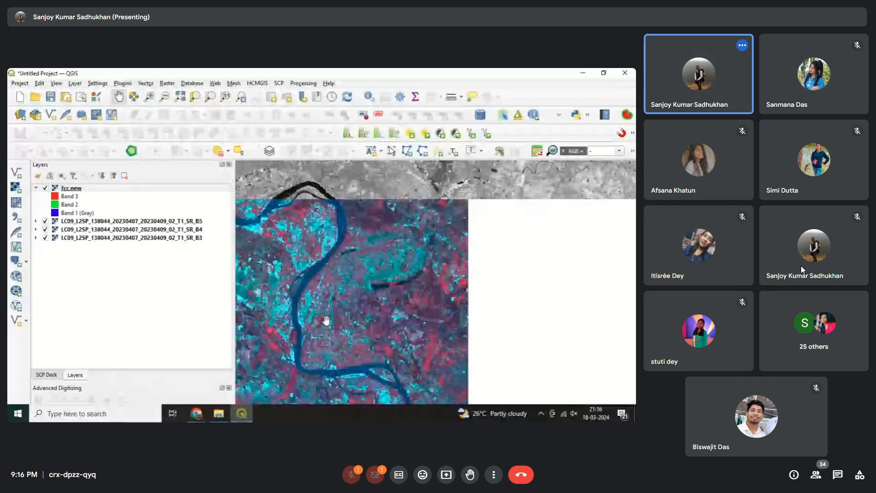
pyautogui.scroll(-2, 382, 294)
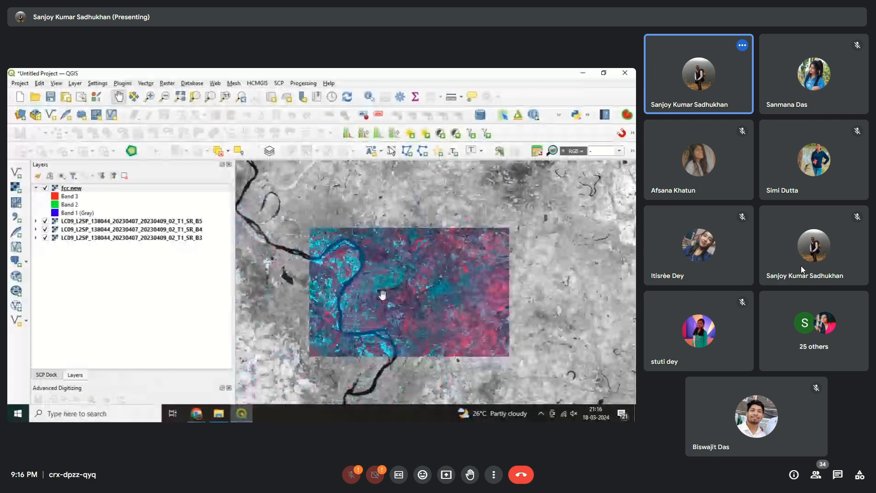
pyautogui.scroll(2, 382, 294)
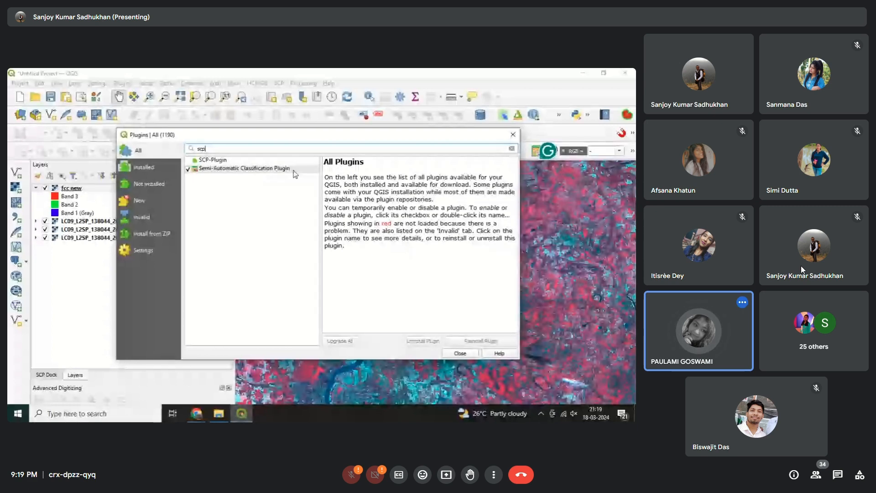
# Close the plugin manager after the SCP plugin search
pyautogui.click(510, 137)
pyautogui.click(122, 83)
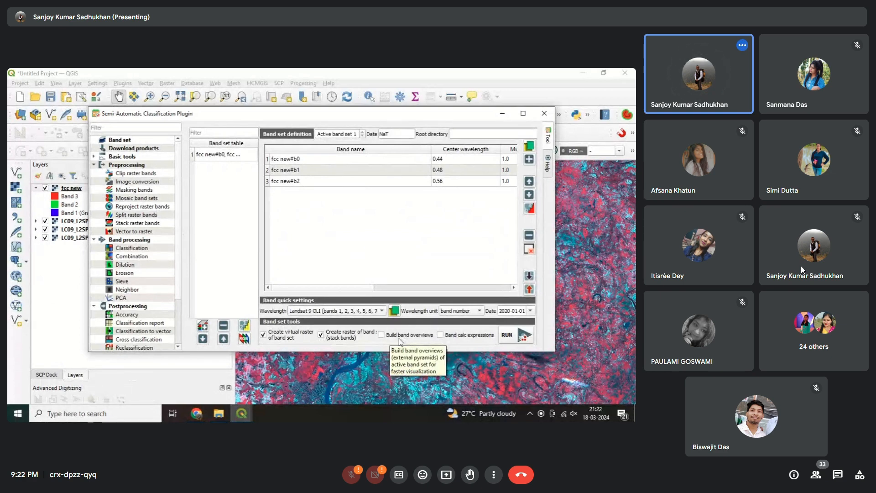
# Enable band overviews for the fcc new band set, start the band set tools but cancel the output folder selection, and minimize the plugin window
pyautogui.click(381, 335)
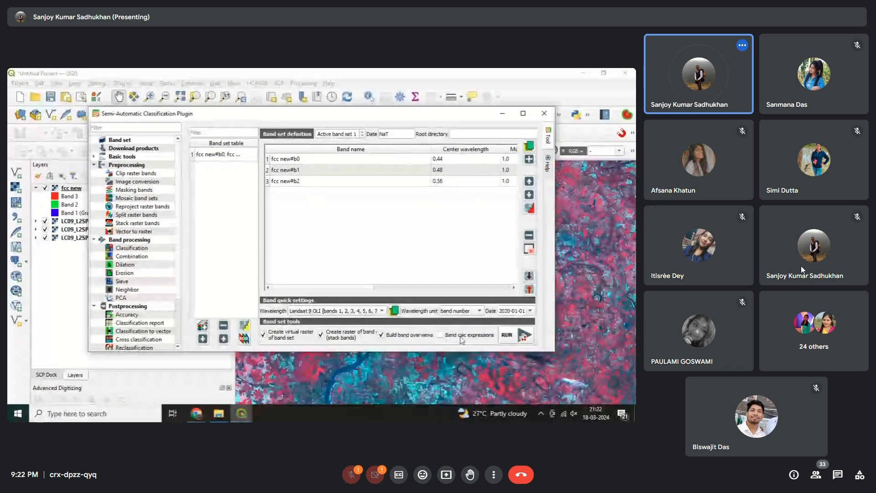
pyautogui.click(509, 335)
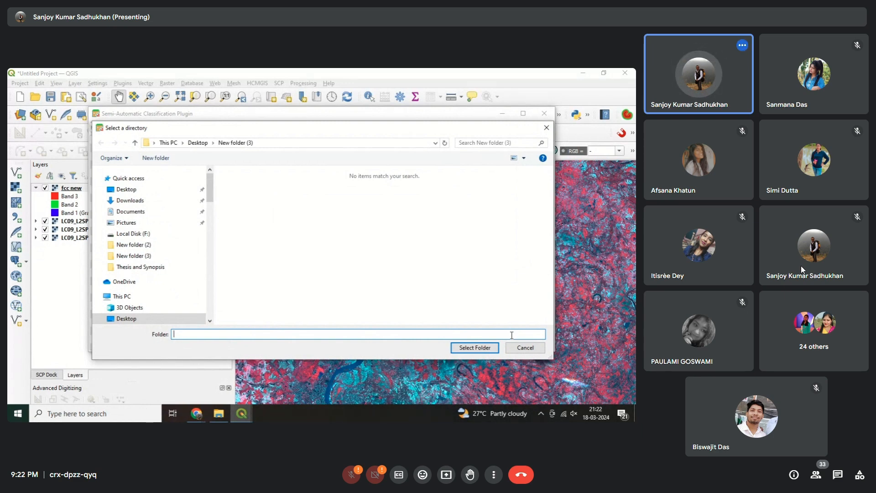
pyautogui.click(525, 348)
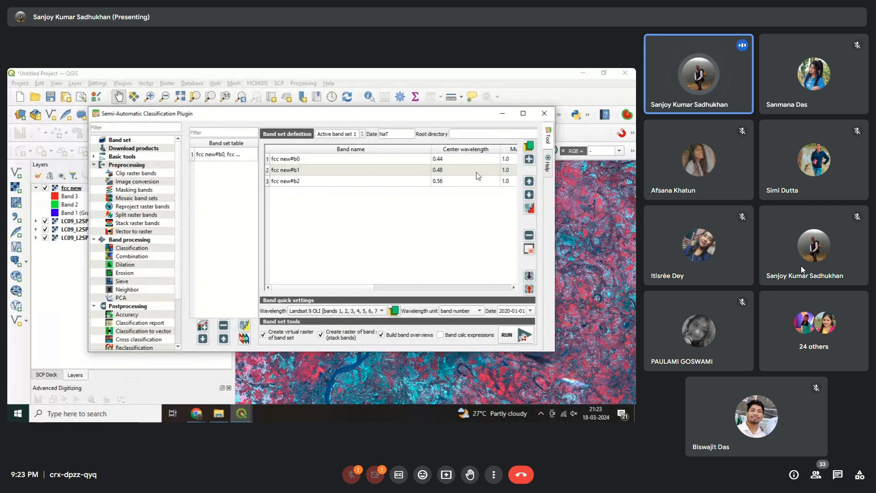
pyautogui.click(502, 117)
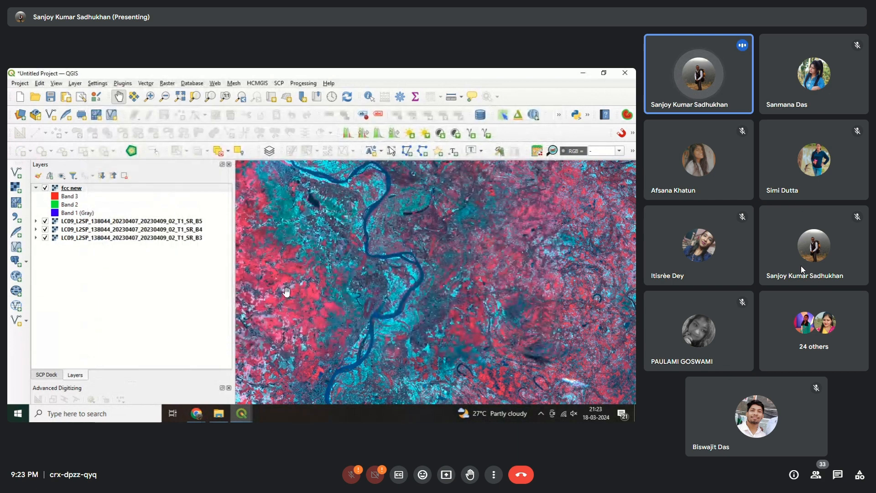
# Alternate between the layer list and the SCP Dock, leaving the SCP Dock displayed
pyautogui.click(57, 374)
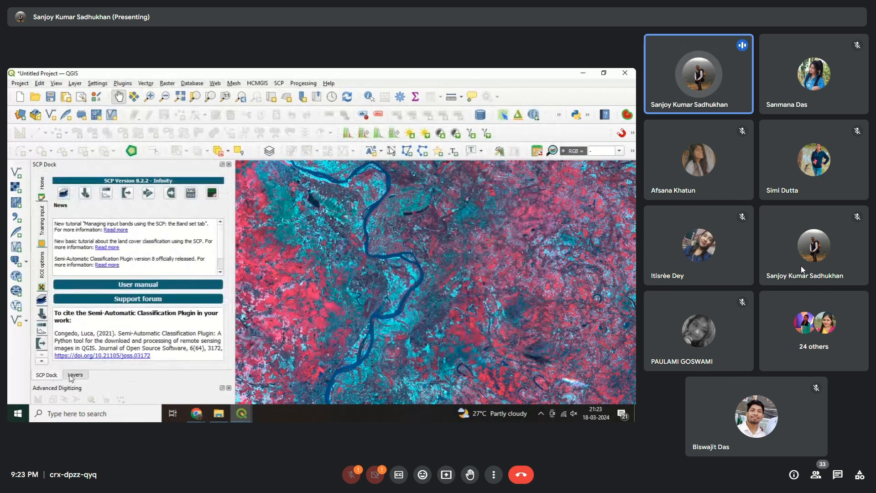
pyautogui.click(70, 376)
pyautogui.click(47, 375)
pyautogui.click(71, 375)
pyautogui.click(55, 375)
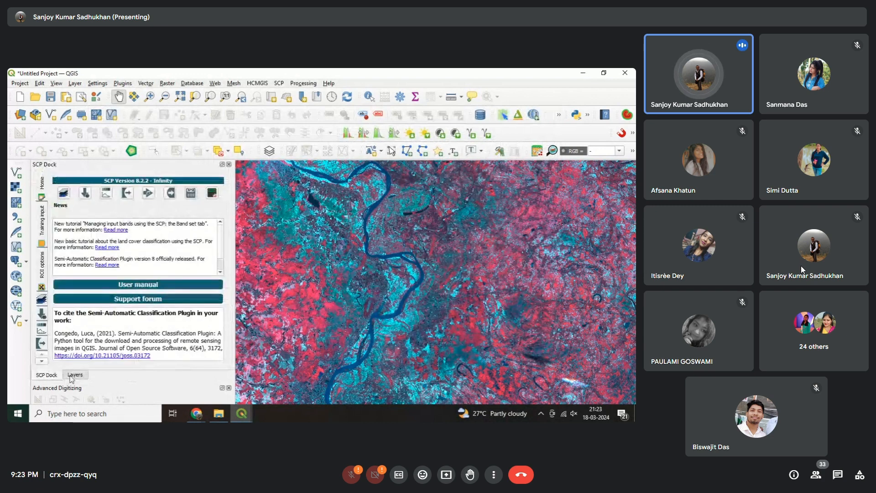
pyautogui.click(71, 375)
pyautogui.click(54, 375)
pyautogui.click(70, 375)
pyautogui.click(54, 375)
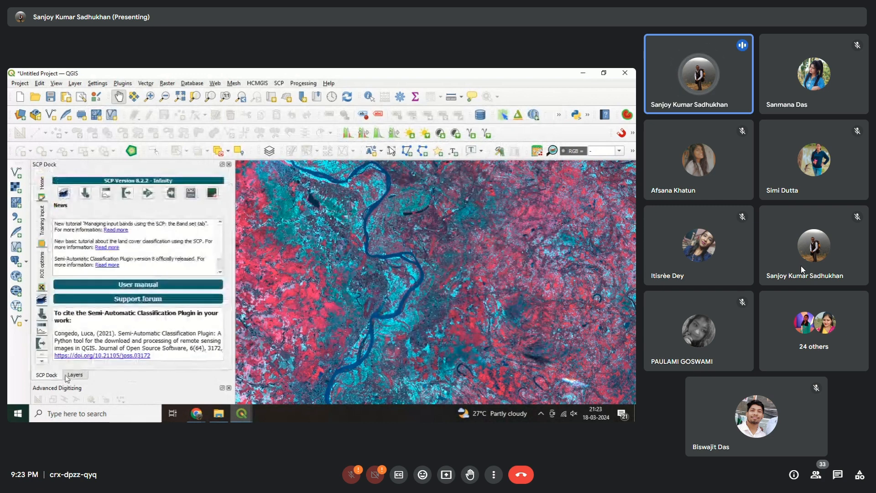
pyautogui.click(69, 375)
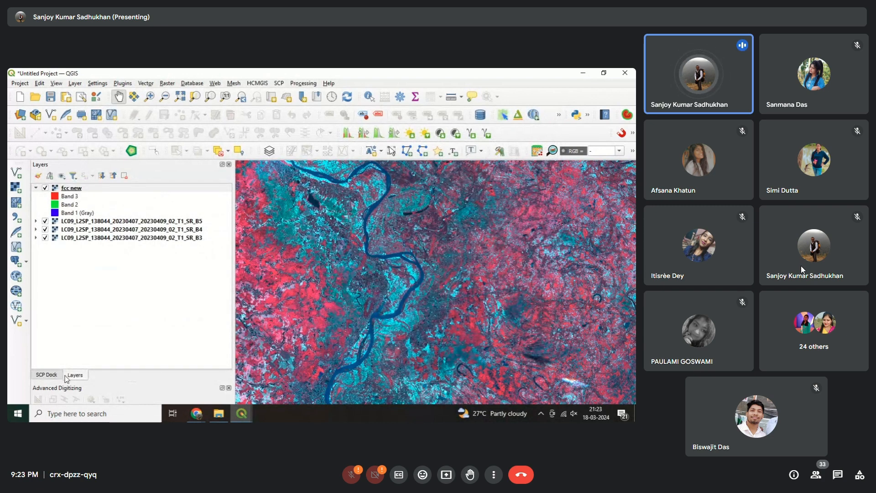
pyautogui.click(51, 376)
pyautogui.click(71, 375)
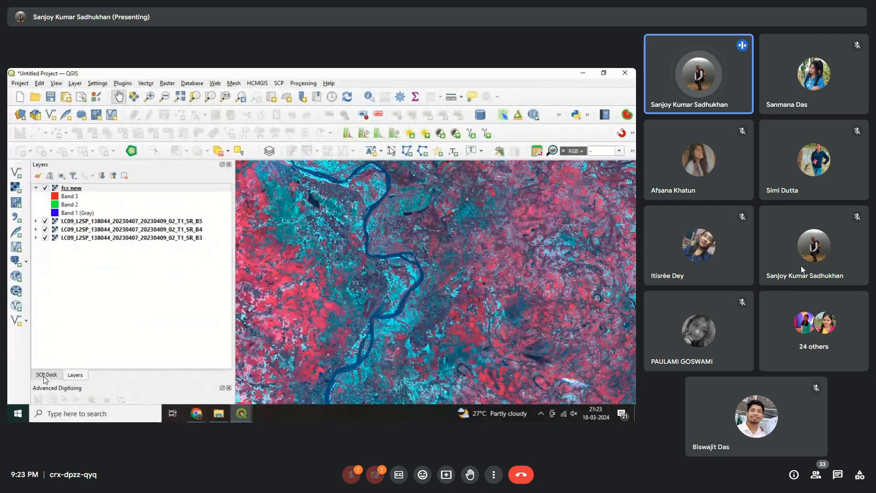
pyautogui.click(45, 376)
pyautogui.click(82, 375)
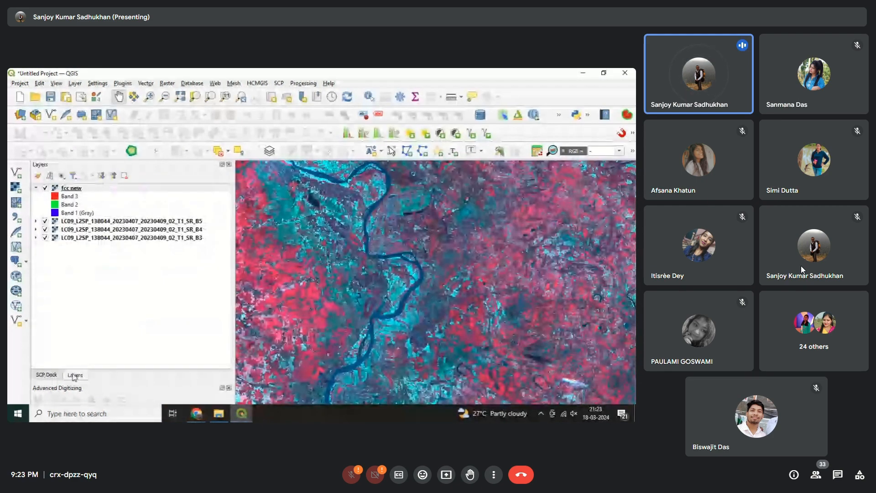
pyautogui.click(50, 376)
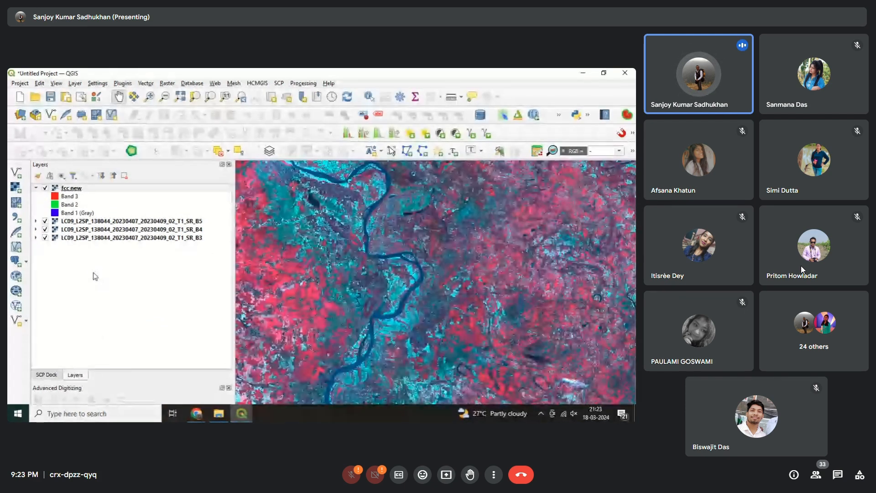
# Select the fcc new layer, open the SCP band set definition, and browse the input rasters without choosing one
pyautogui.click(87, 189)
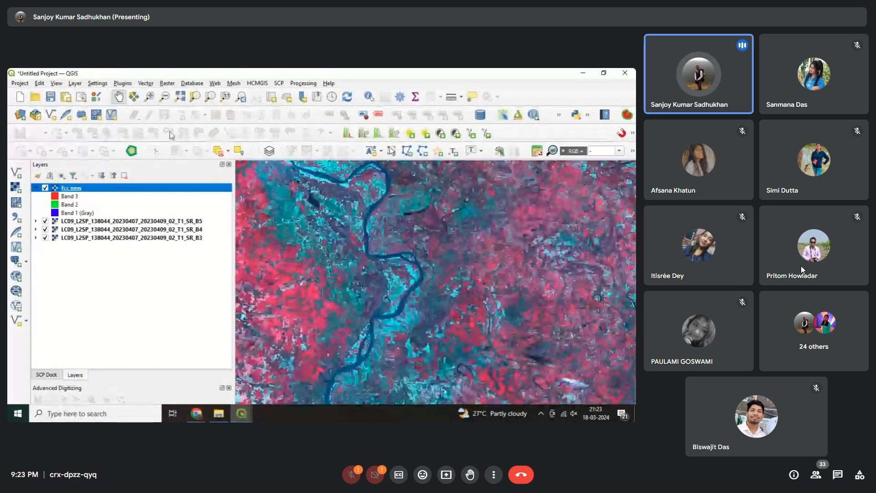
pyautogui.click(279, 83)
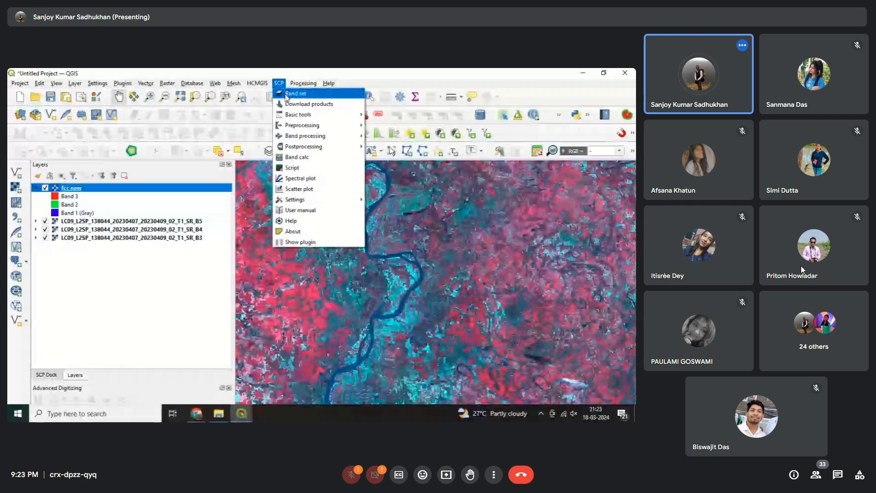
pyautogui.click(286, 93)
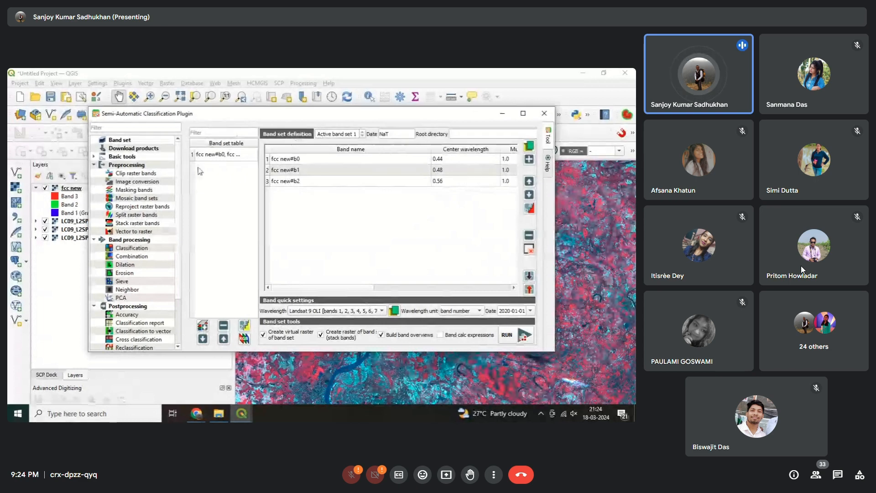
pyautogui.click(529, 147)
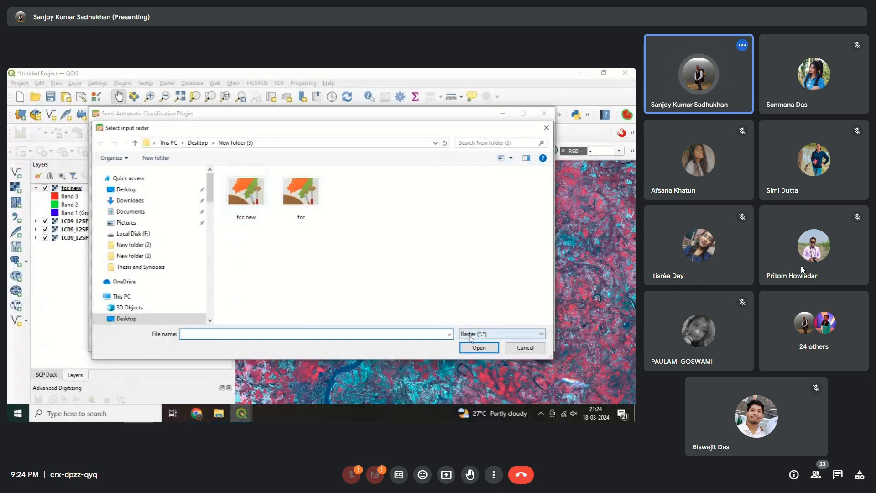
pyautogui.click(515, 349)
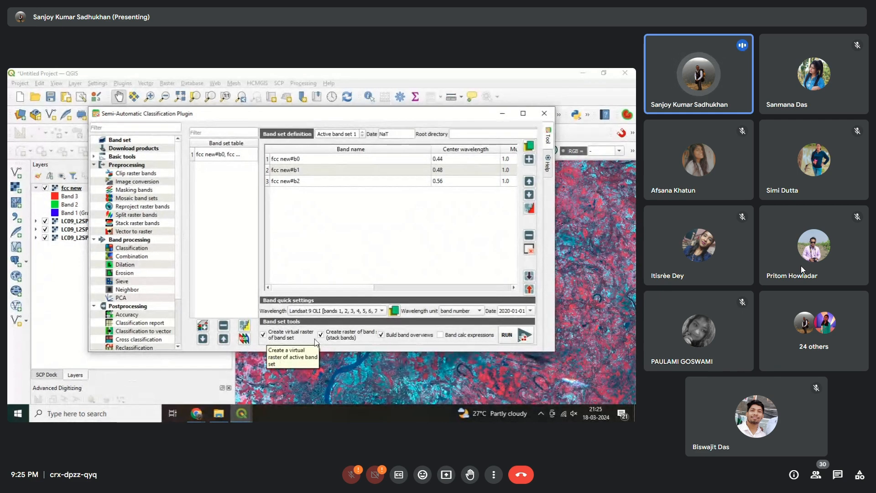
# Disable building band overviews, minimize the plugin window, and show the training input in the SCP Dock
pyautogui.click(395, 337)
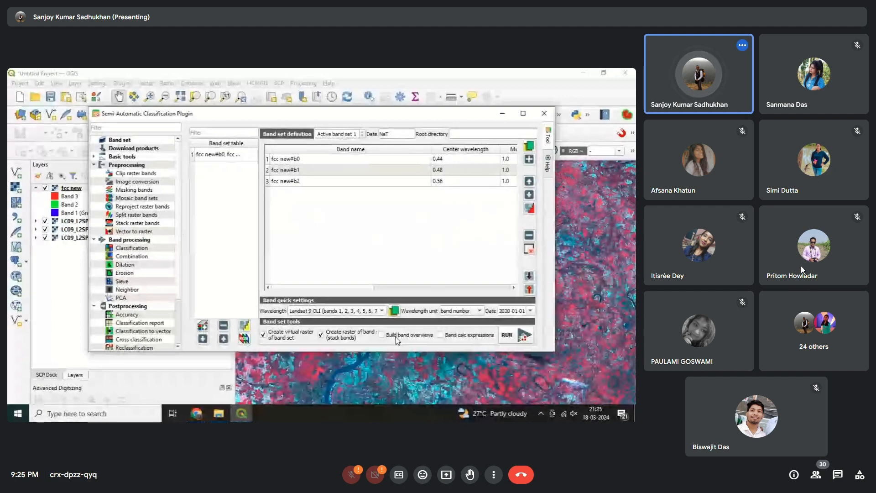
pyautogui.click(502, 114)
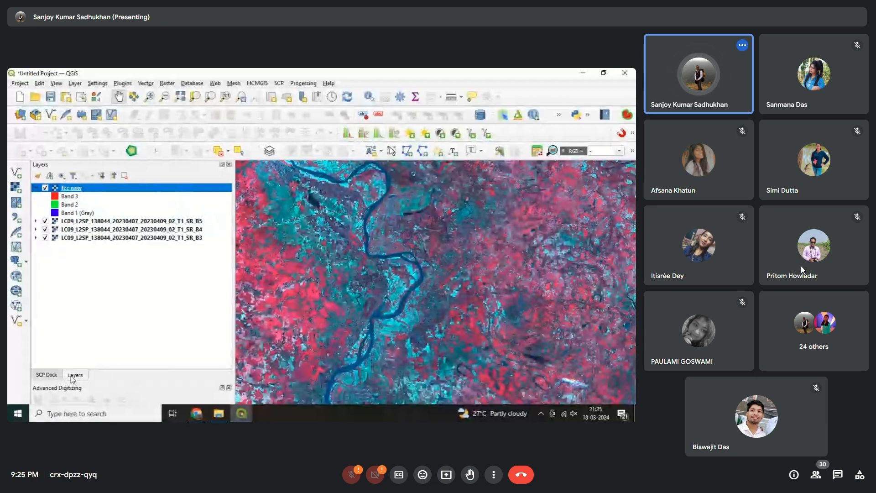
pyautogui.click(48, 375)
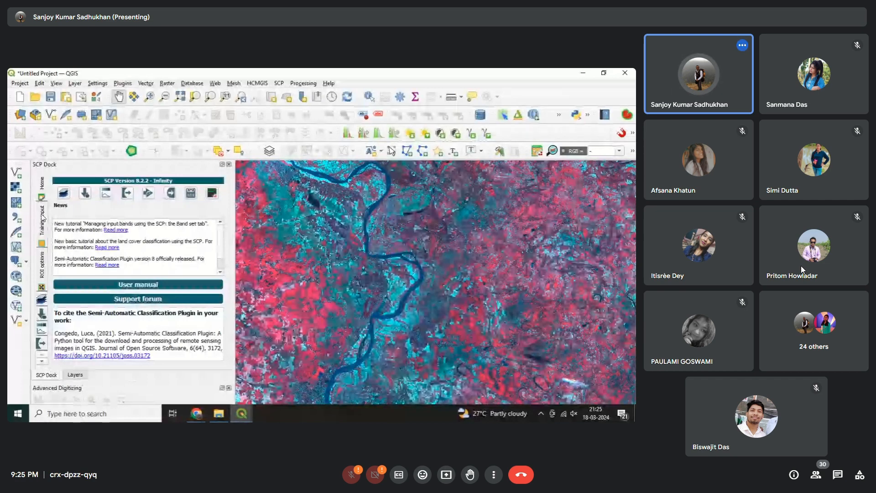
pyautogui.click(74, 374)
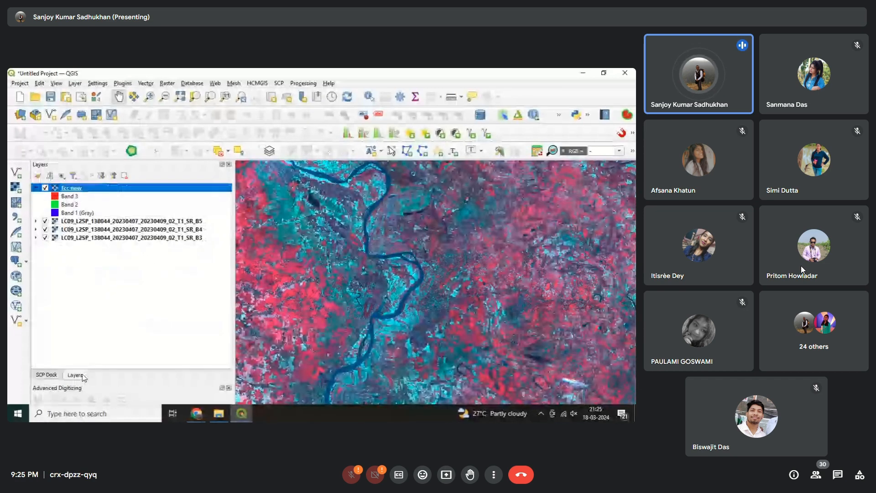
pyautogui.click(51, 375)
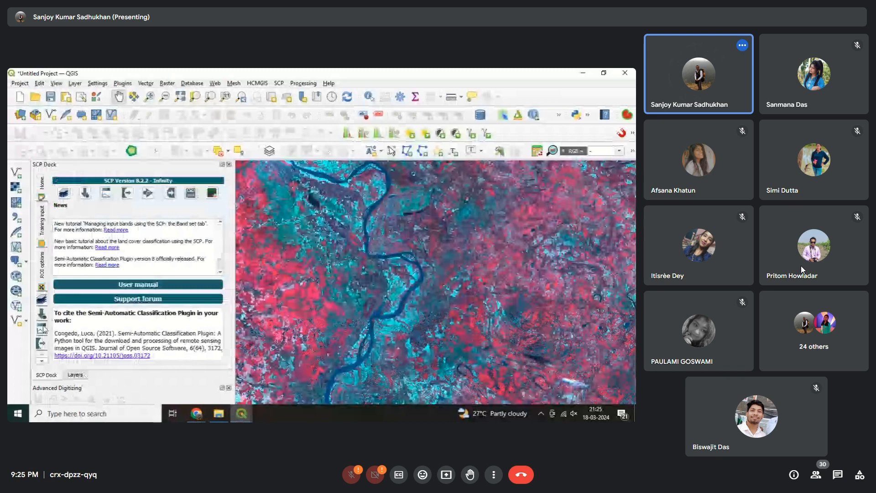
pyautogui.click(42, 228)
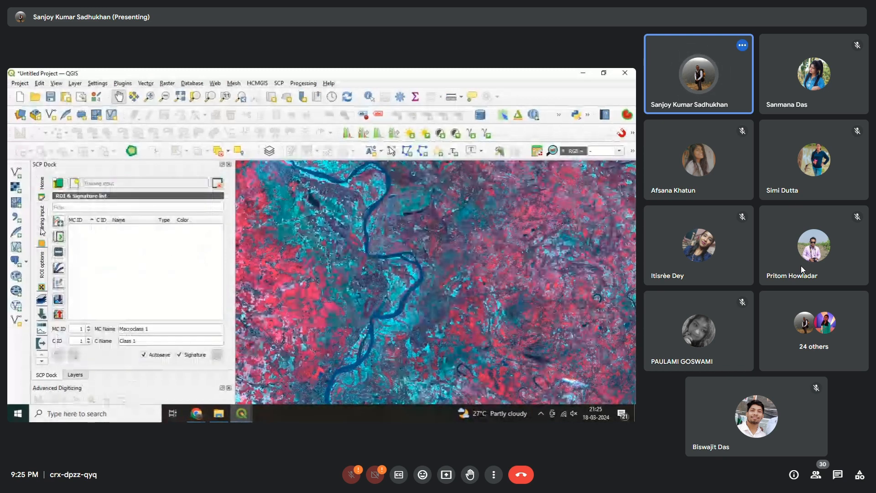
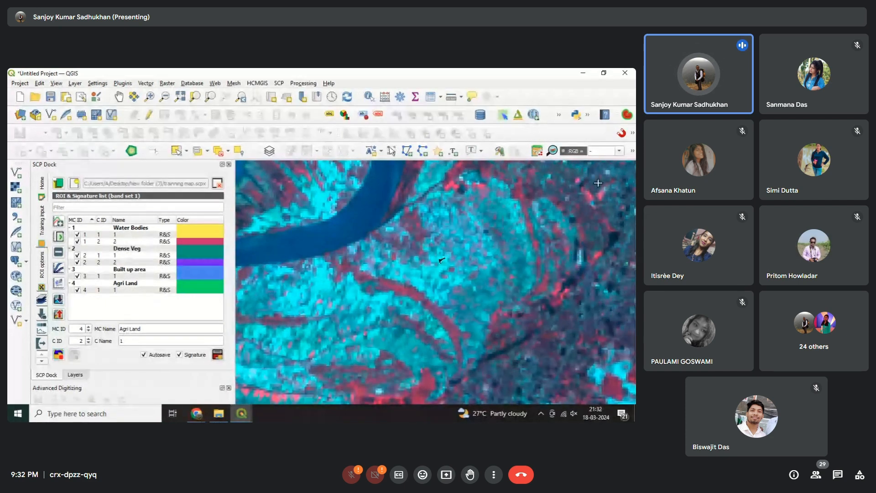
# Dismiss all error messages above the map
pyautogui.moveTo(357, 219)
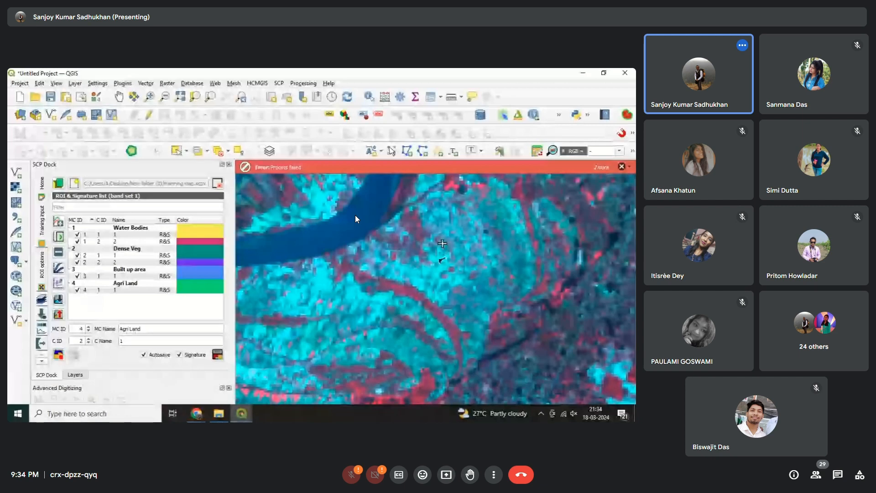
pyautogui.click(620, 167)
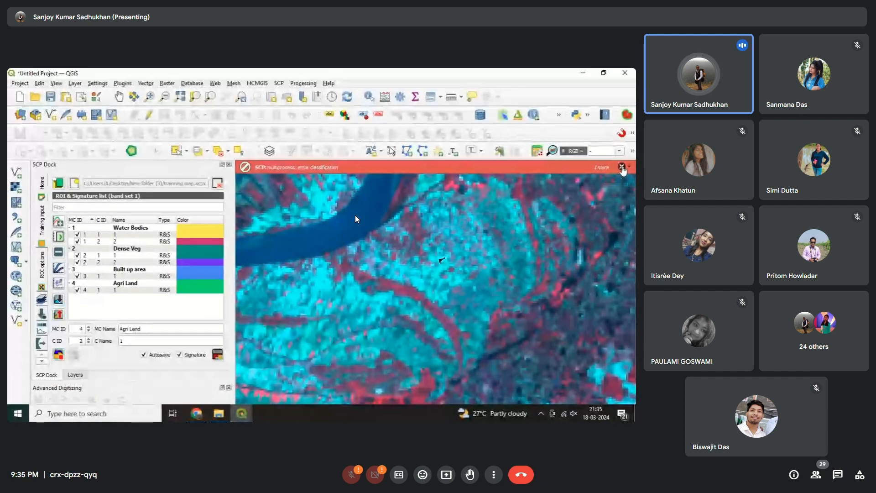
pyautogui.click(622, 168)
pyautogui.click(622, 168)
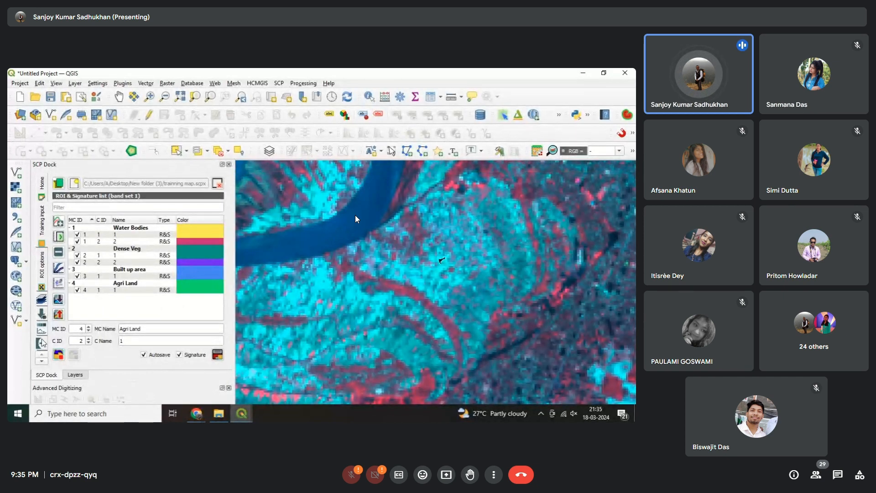
# Bring back the Semi-Automatic Classification Plugin window and open the Classification tool for band processing
pyautogui.click(44, 362)
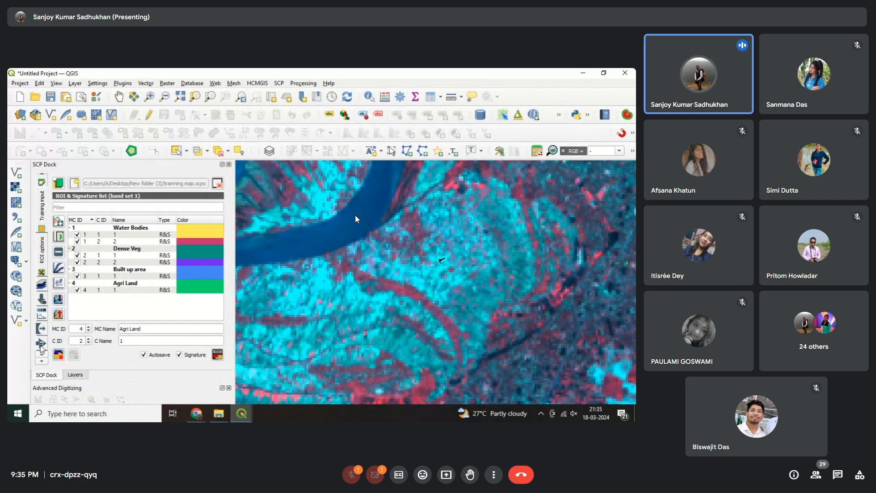
pyautogui.click(240, 413)
pyautogui.click(278, 372)
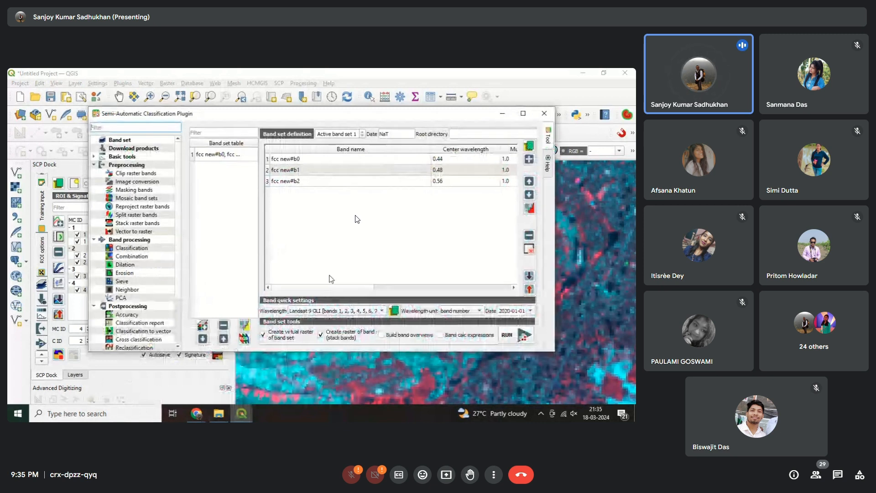
pyautogui.click(126, 241)
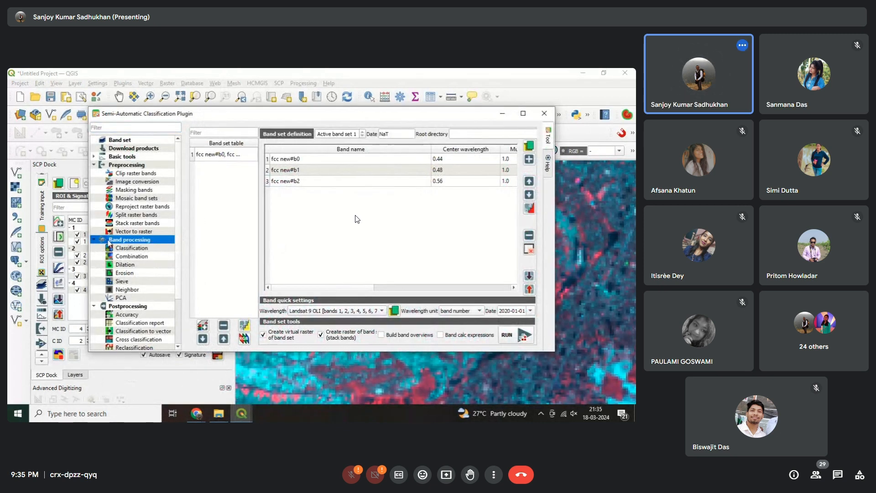
pyautogui.click(124, 249)
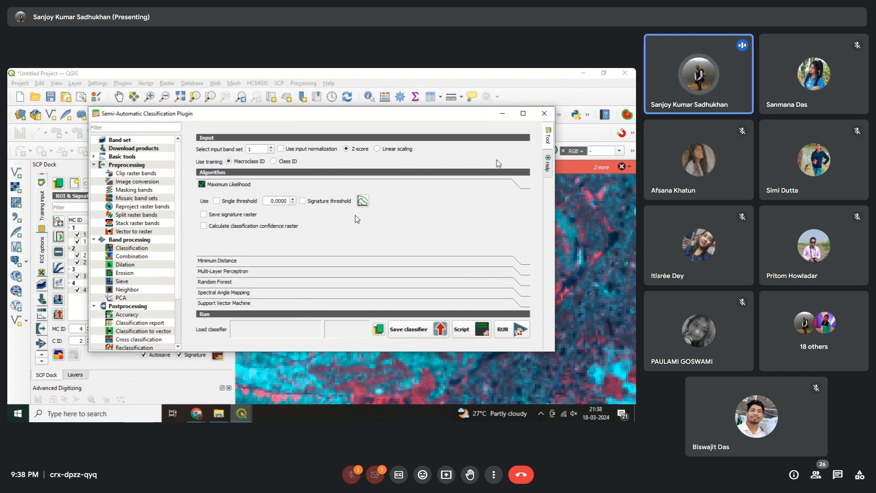
# Minimize the plugin window and clear the classification error messages from the map view
pyautogui.click(502, 114)
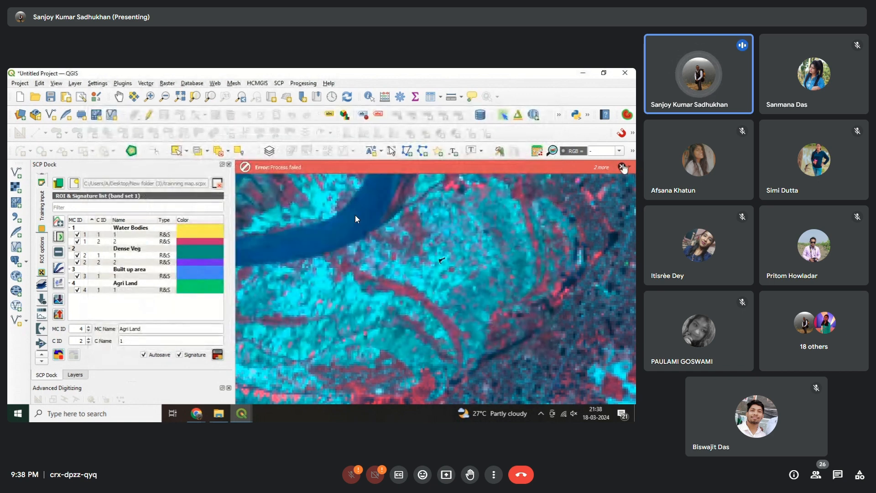
pyautogui.click(621, 167)
pyautogui.click(621, 167)
pyautogui.click(621, 167)
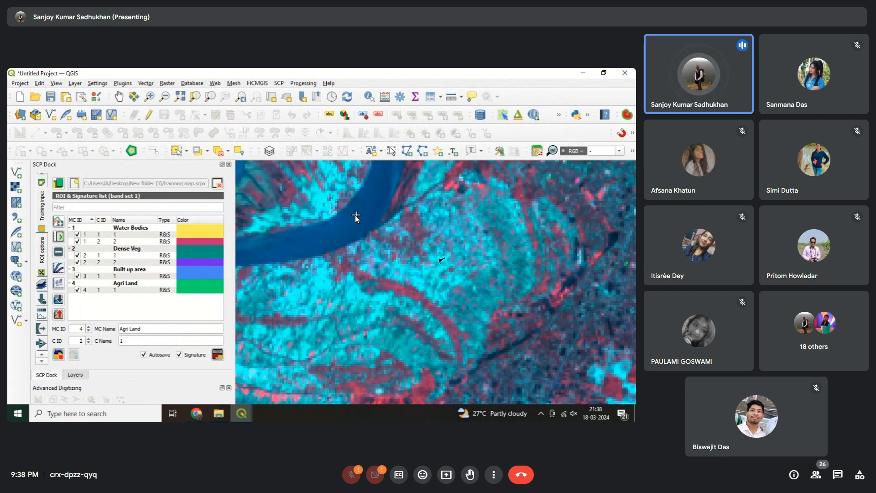
# Examine the black training polygon up close and the river's surroundings in the false colour composite at several scales
pyautogui.scroll(1, 436, 242)
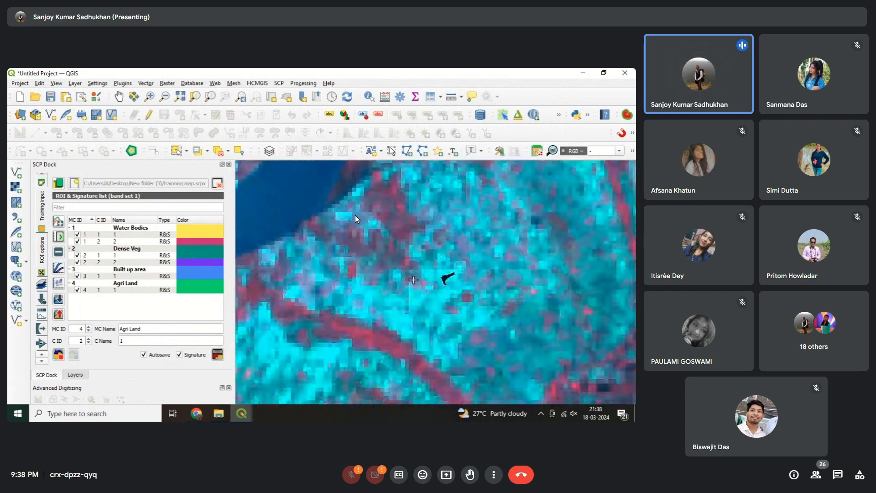
pyautogui.scroll(1, 444, 290)
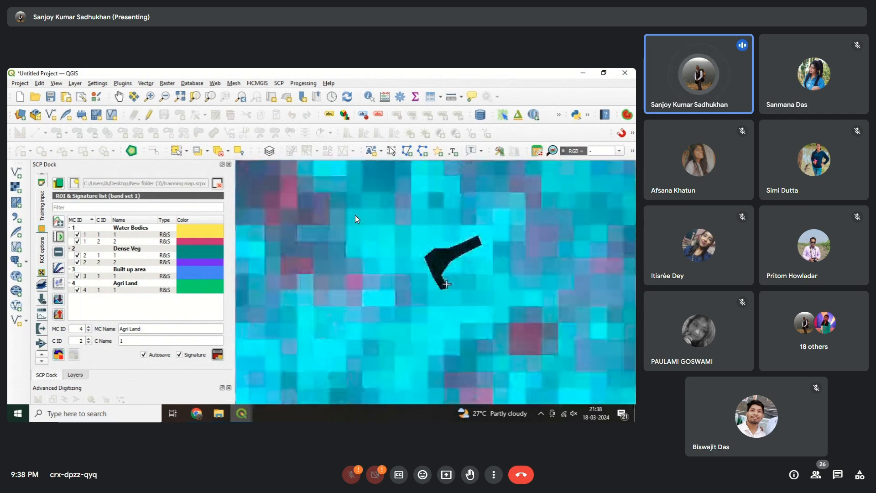
pyautogui.scroll(-2, 446, 284)
pyautogui.scroll(2, 445, 279)
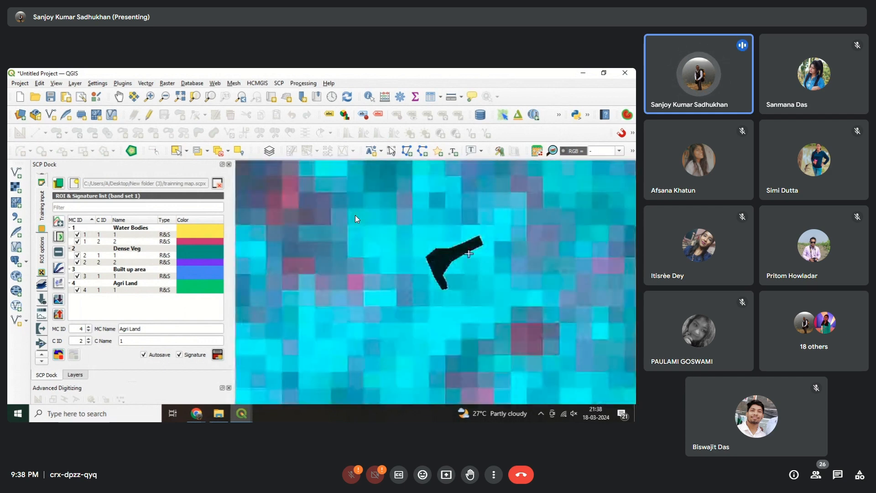
pyautogui.scroll(-3, 442, 272)
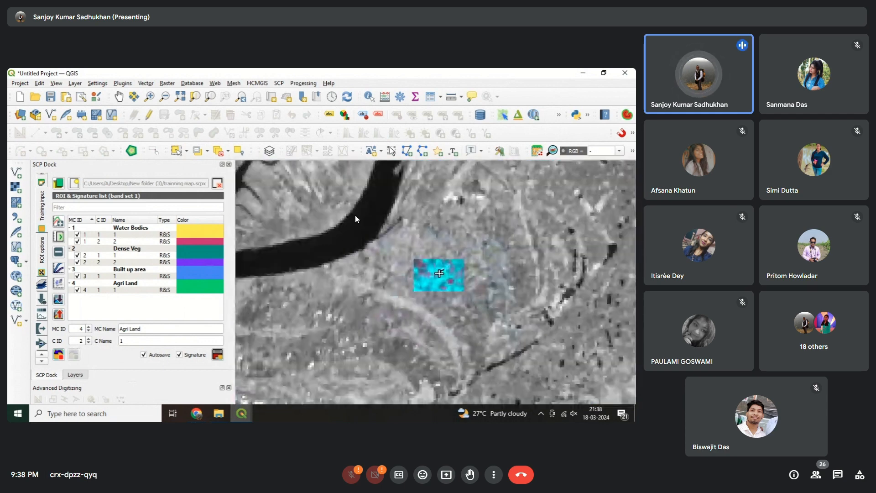
pyautogui.scroll(-2, 439, 273)
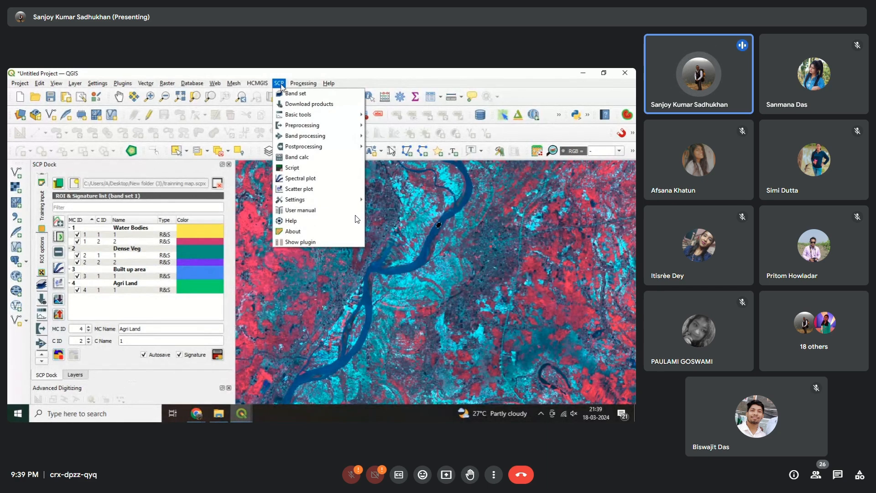
pyautogui.click(334, 70)
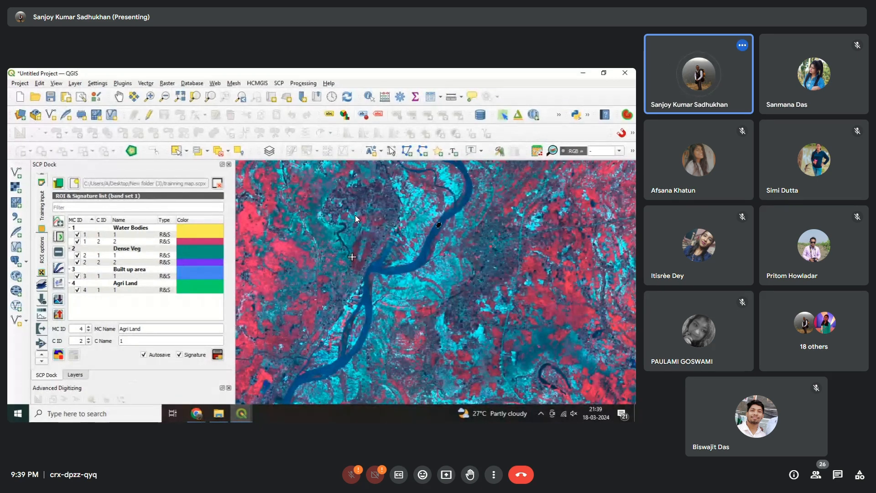
pyautogui.press('Up')
pyautogui.press('Up')
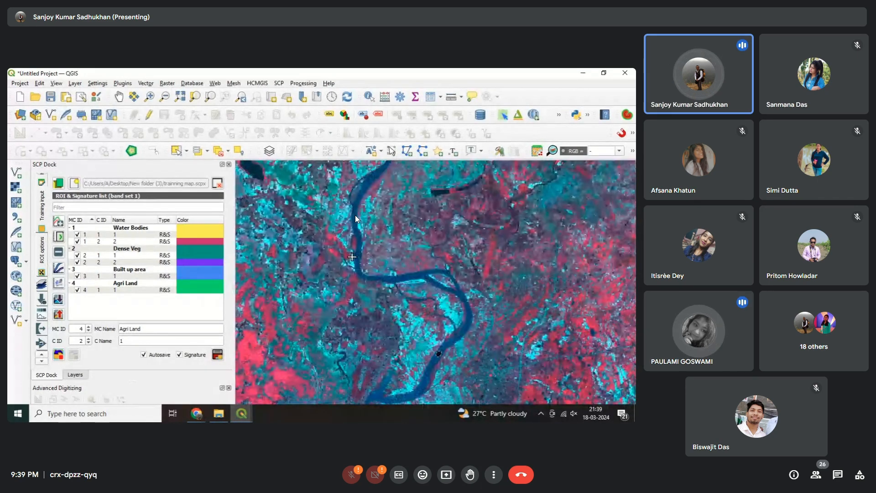
pyautogui.press('Up')
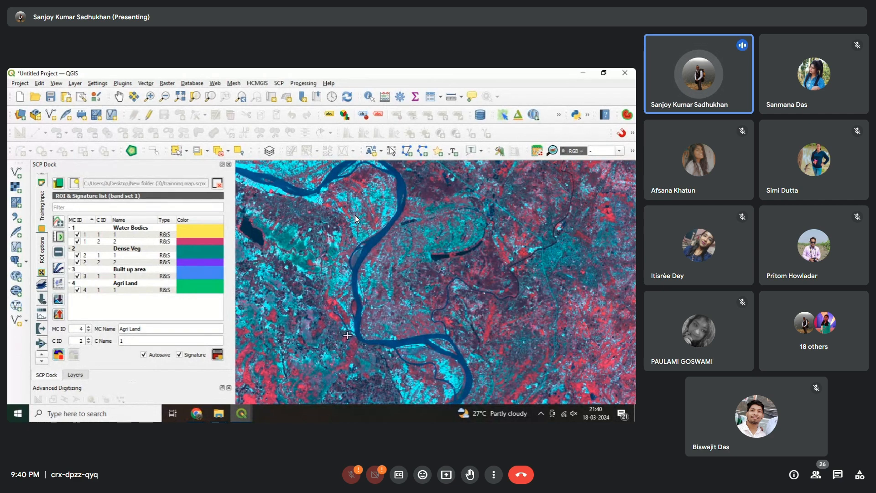
# Run the band classification again and dismiss the process error message above the map
pyautogui.click(249, 412)
pyautogui.click(248, 412)
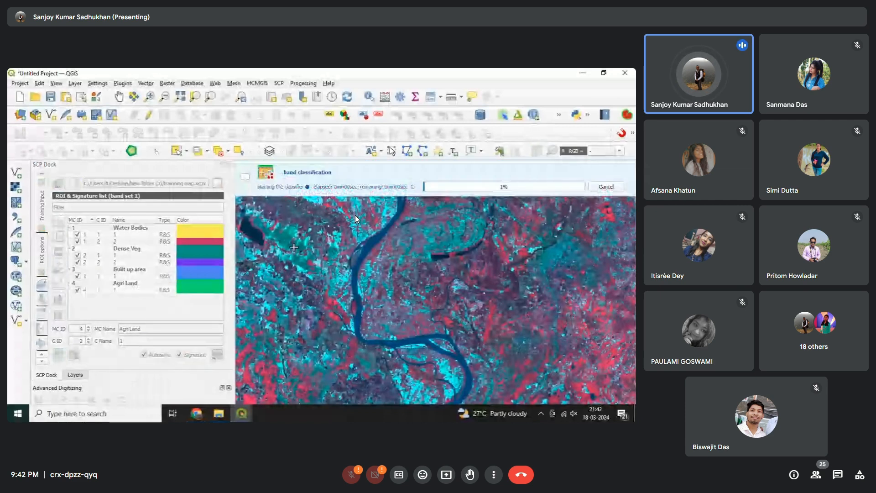
pyautogui.scroll(2, 293, 246)
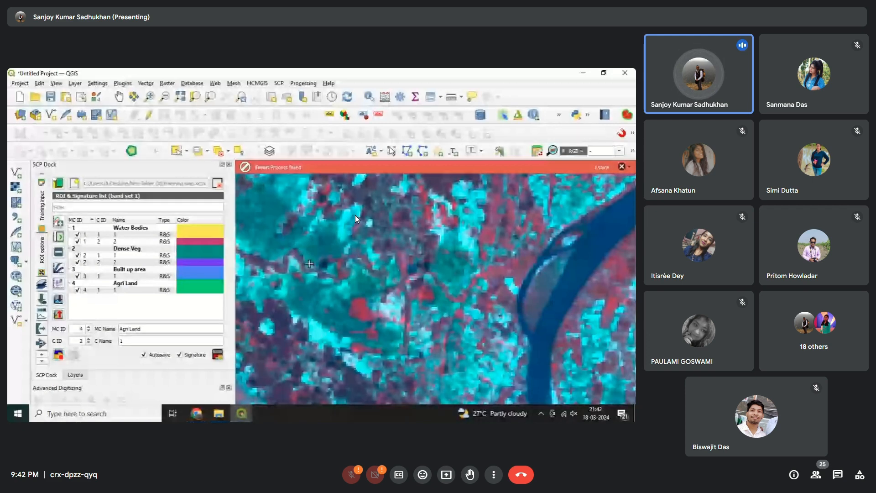
pyautogui.scroll(-2, 310, 264)
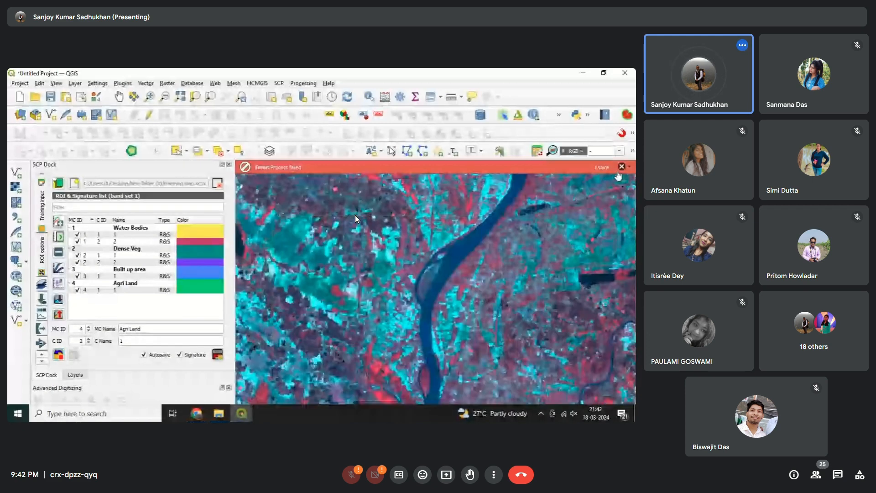
pyautogui.click(618, 172)
# Examine the river, the fields east of it and the red vegetation to the west at several scales
pyautogui.scroll(2, 447, 237)
pyautogui.scroll(-1, 522, 275)
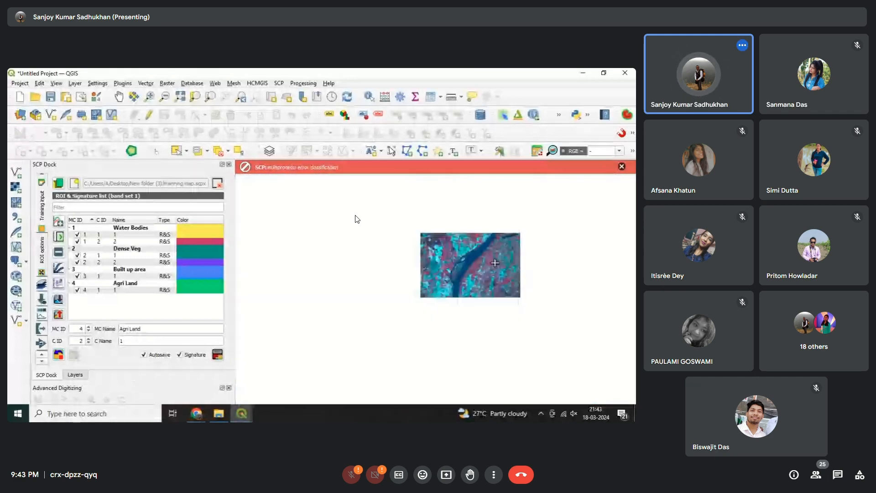
pyautogui.scroll(2, 521, 274)
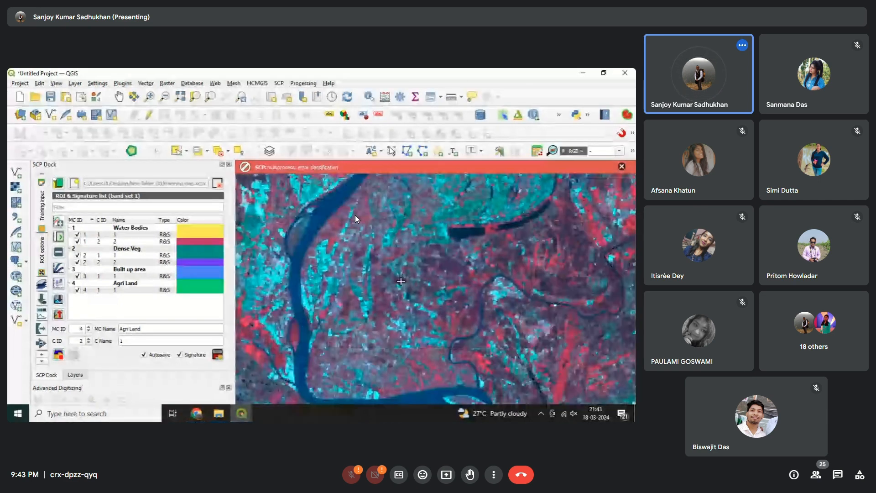
pyautogui.scroll(-1, 400, 281)
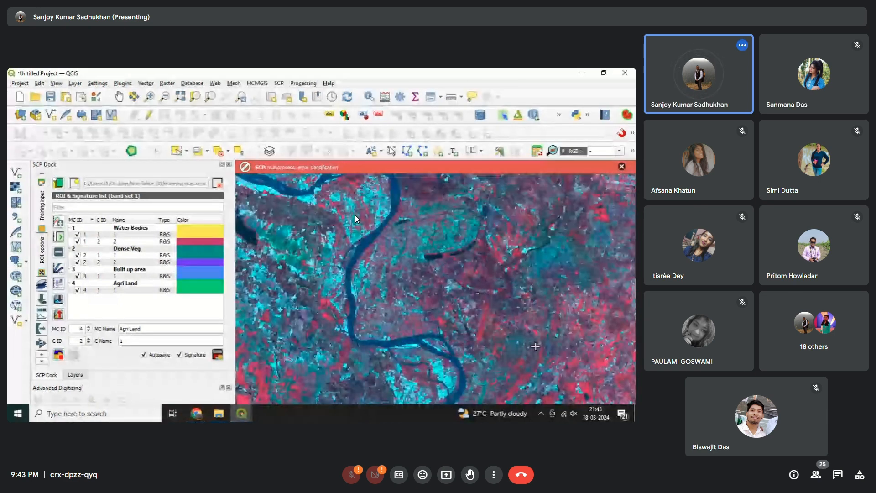
pyautogui.scroll(3, 535, 346)
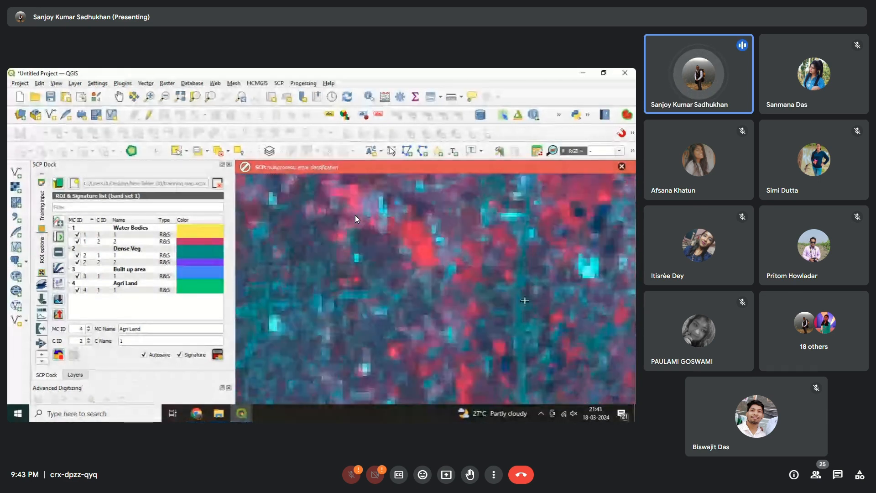
pyautogui.scroll(2, 525, 301)
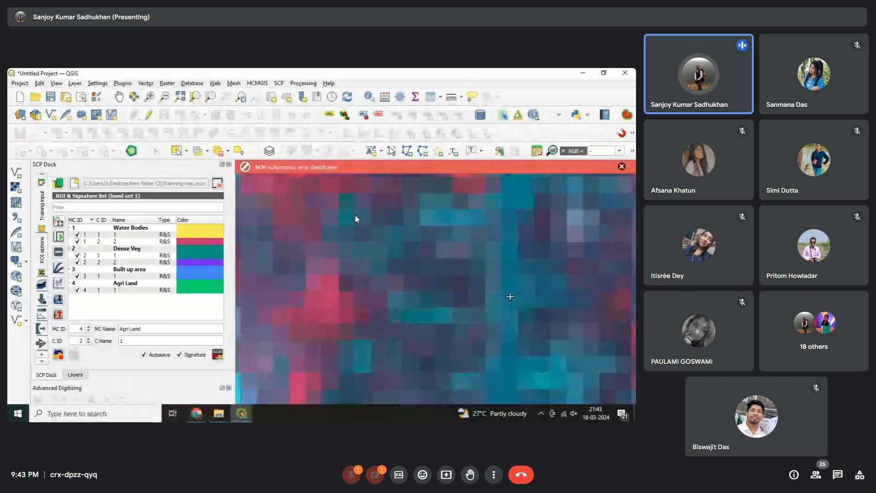
pyautogui.scroll(-2, 510, 296)
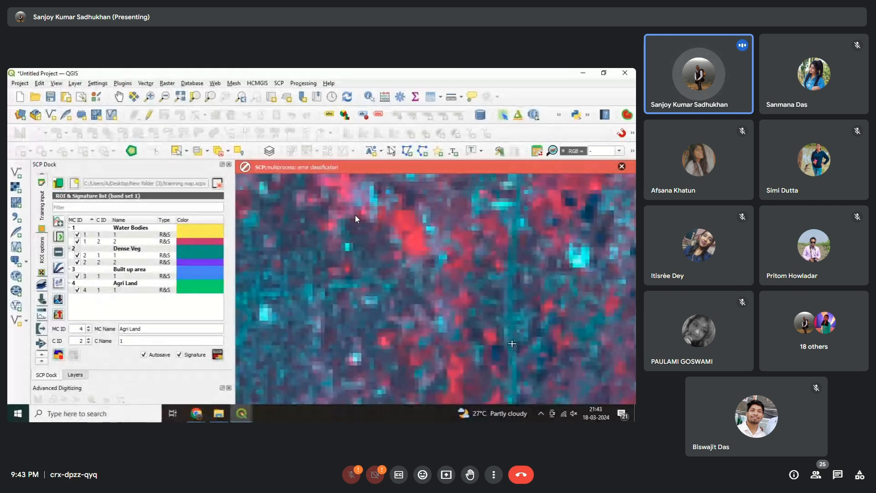
pyautogui.scroll(-2, 519, 351)
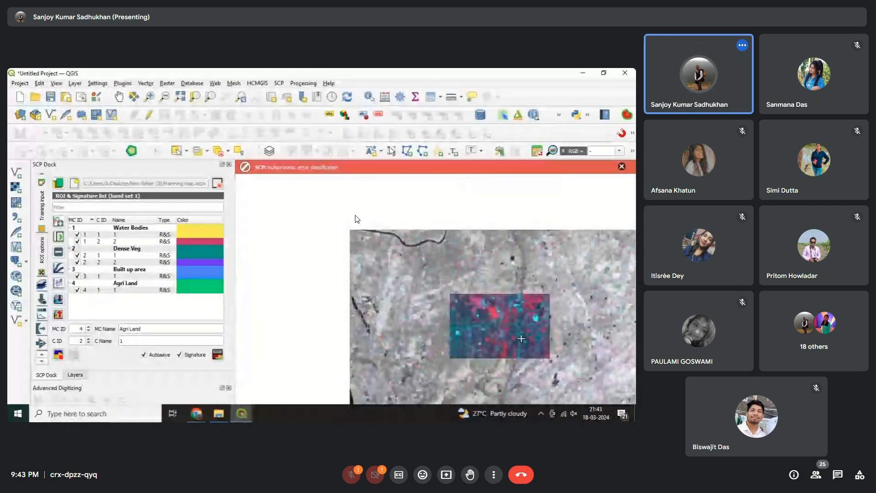
pyautogui.scroll(4, 521, 338)
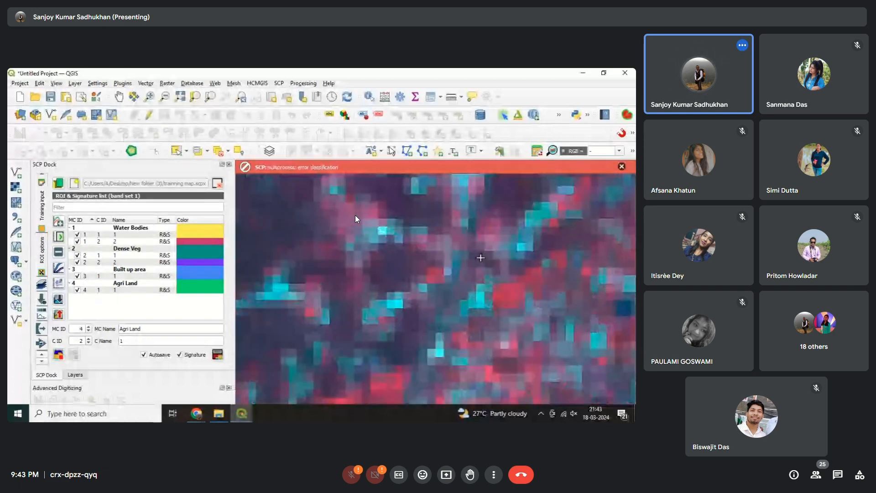
pyautogui.scroll(-1, 480, 259)
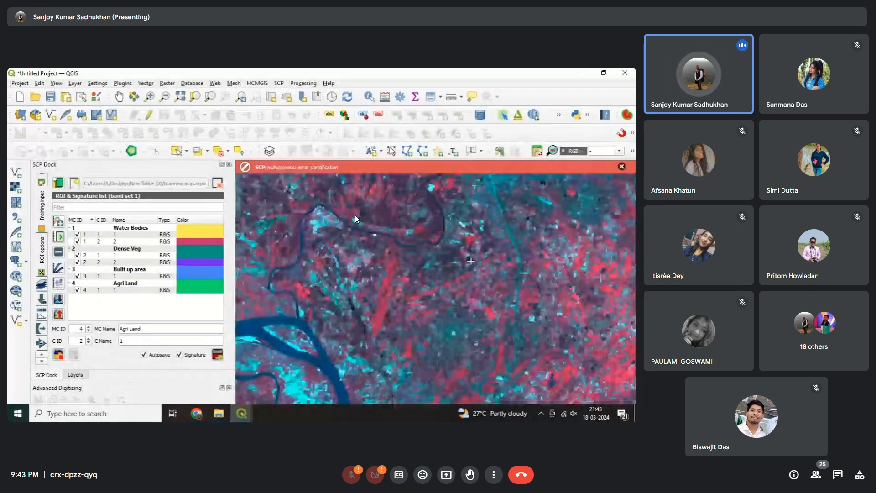
pyautogui.scroll(-1, 467, 264)
pyautogui.scroll(2, 431, 257)
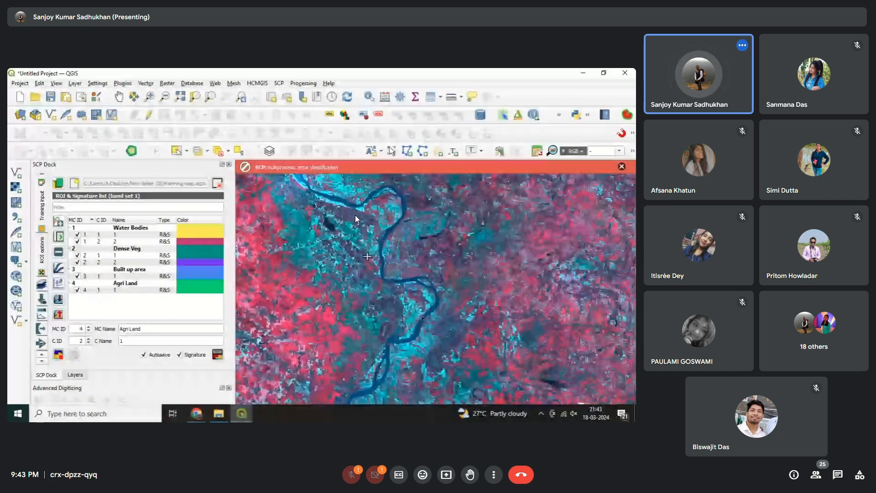
pyautogui.scroll(2, 367, 256)
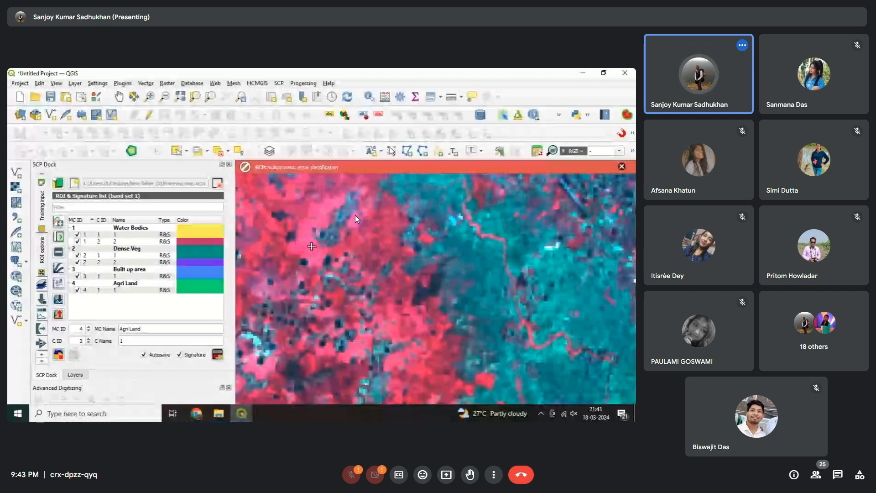
pyautogui.scroll(-2, 311, 246)
pyautogui.scroll(-2, 397, 250)
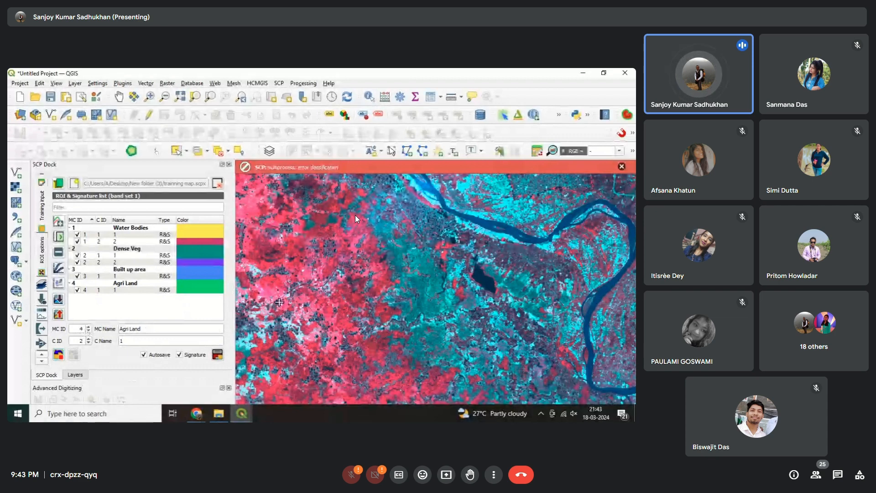
# Try to pick a training area in the red vegetation west of the river and dismiss the process error
pyautogui.scroll(5, 260, 281)
pyautogui.click(259, 276)
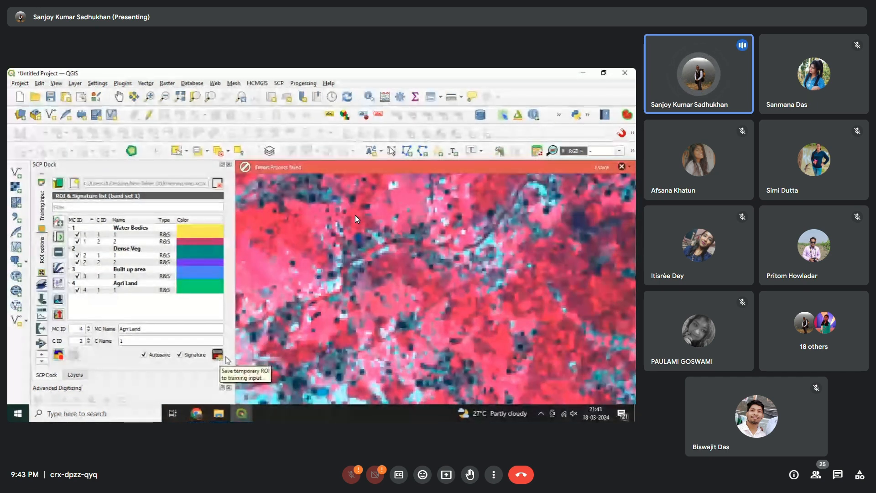
pyautogui.click(622, 166)
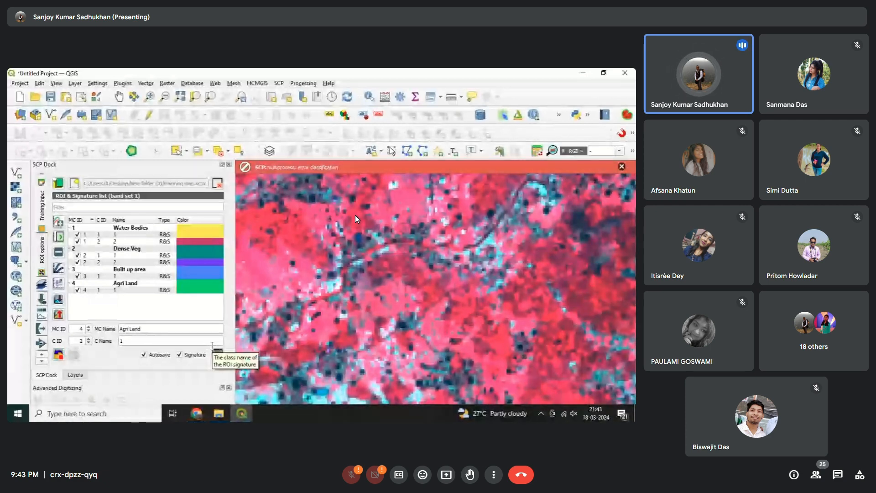
pyautogui.scroll(-1, 277, 282)
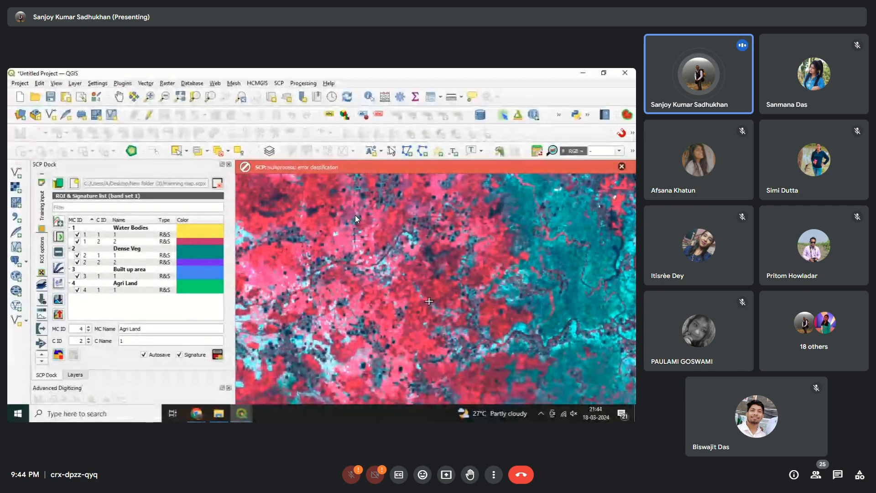
# Check the plugin's Maximum Likelihood classification settings and return to the main map window
pyautogui.moveTo(241, 412)
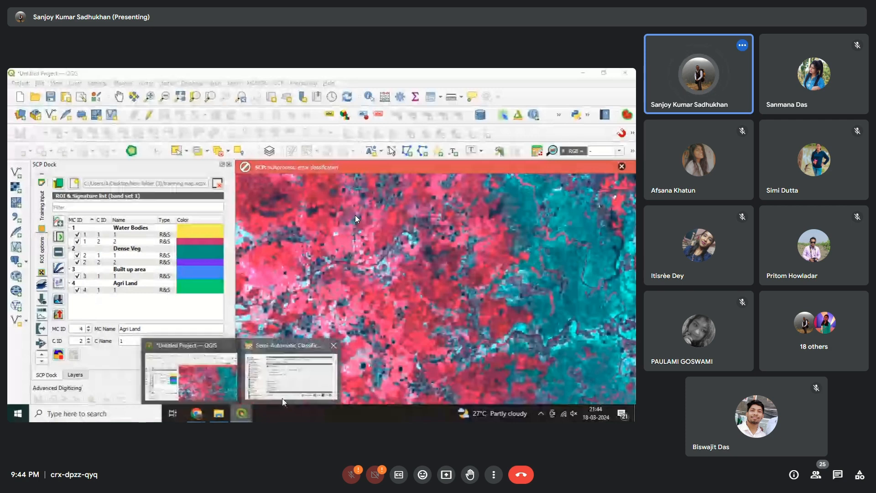
pyautogui.click(282, 401)
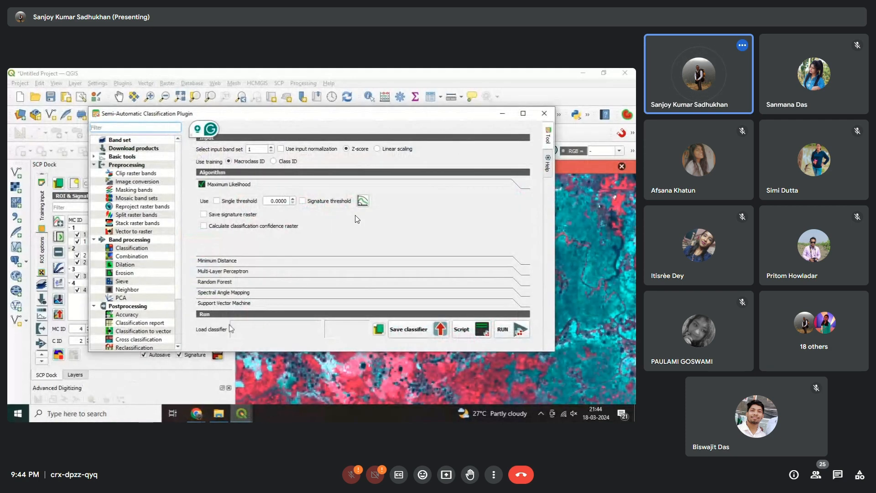
pyautogui.click(203, 418)
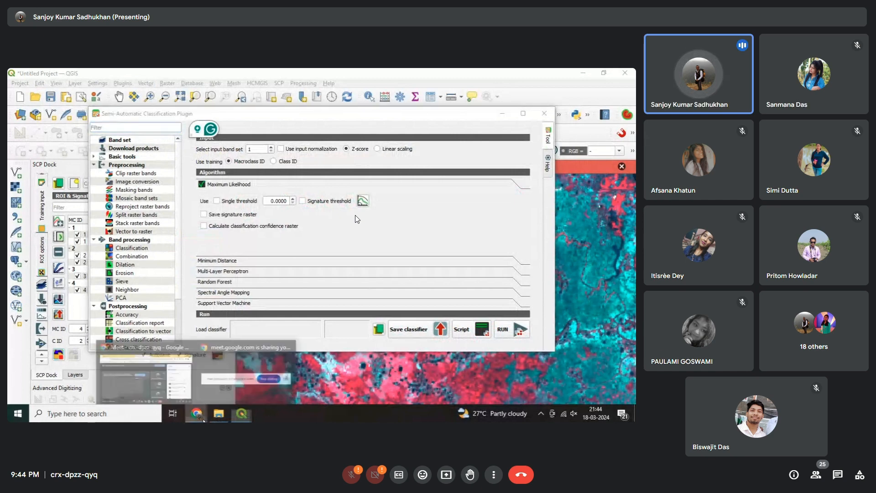
pyautogui.moveTo(239, 414)
pyautogui.click(215, 401)
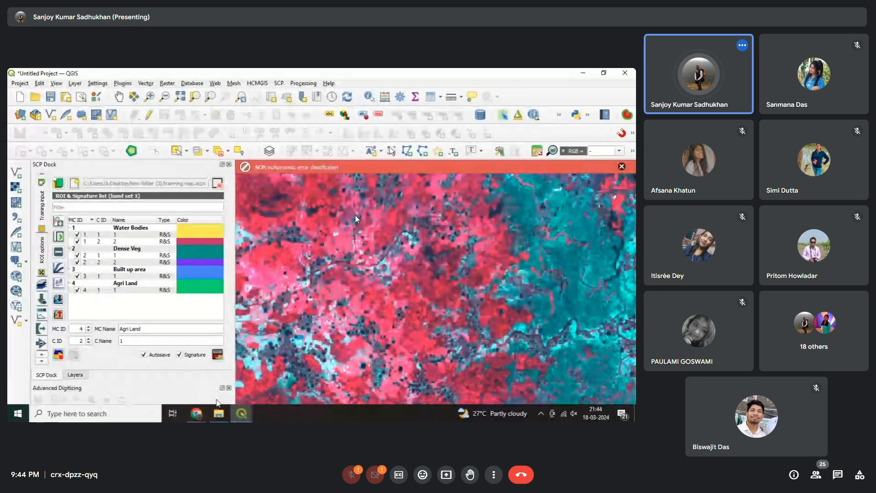
# Find Microsoft Office Word 2007 by searching for "word" and open it with a blank document
pyautogui.click(118, 418)
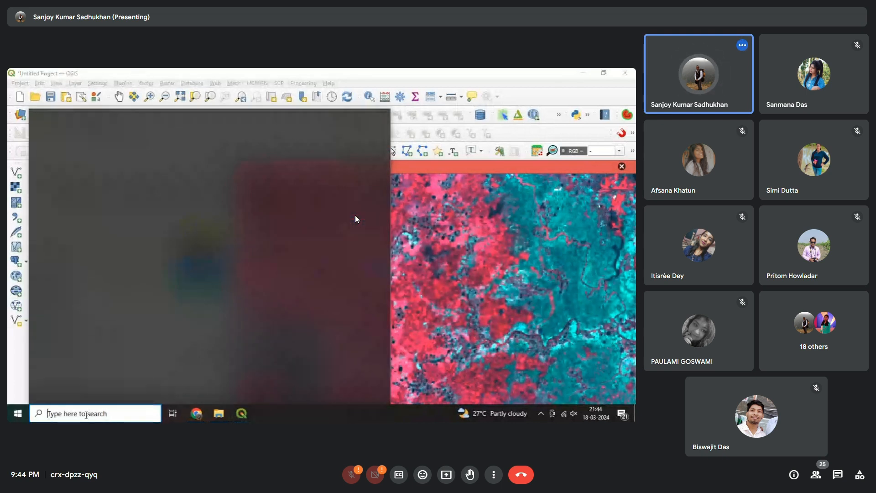
pyautogui.write('word')
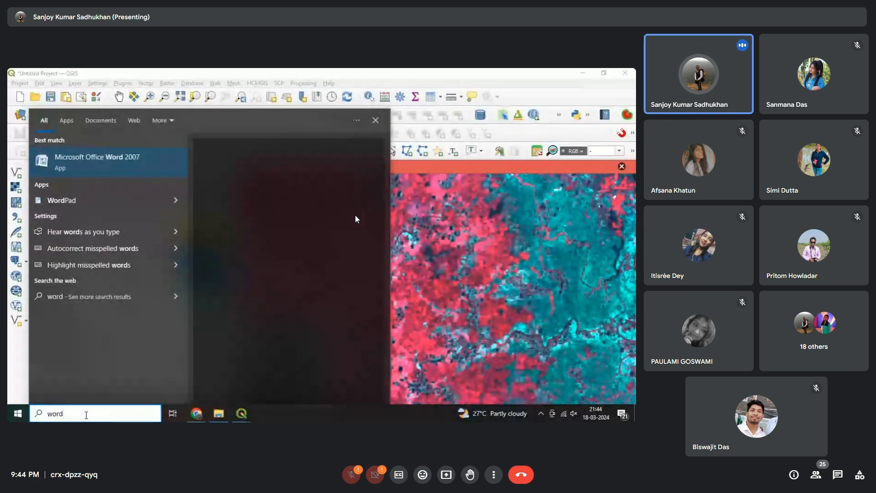
pyautogui.press('Escape')
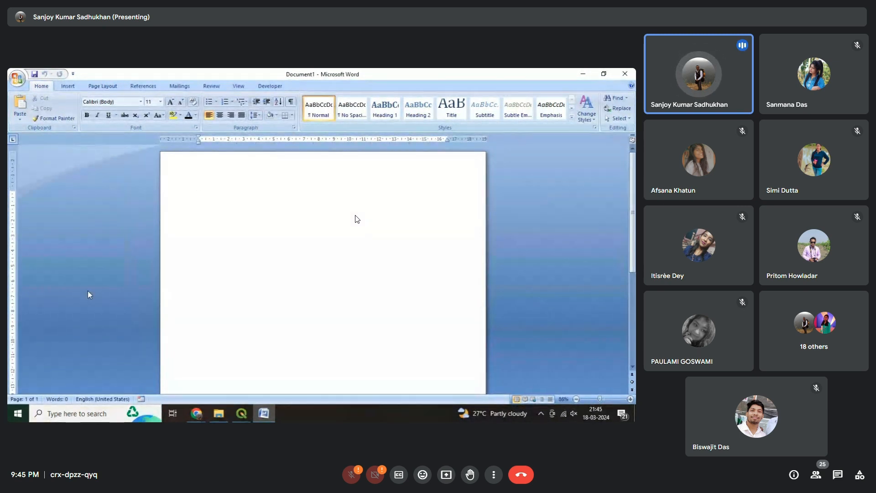
# Insert a Simple Text Box and replace its placeholder text with "Open QGIs"
pyautogui.click(67, 86)
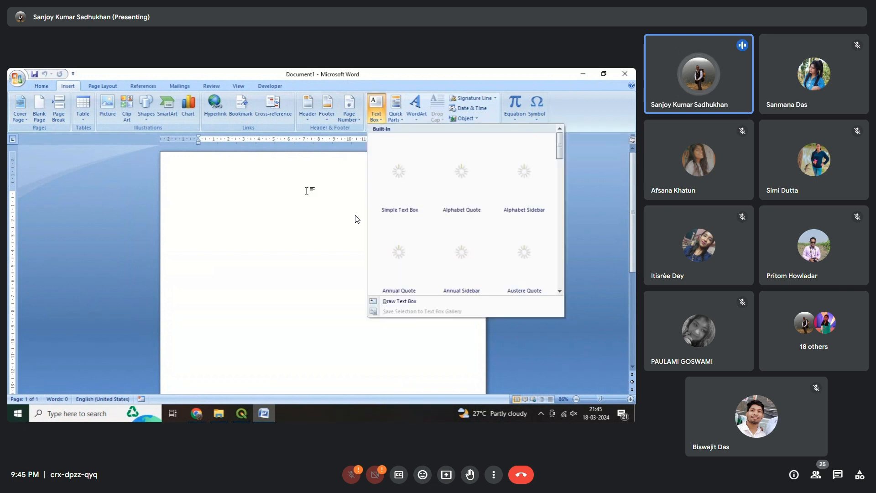
pyautogui.click(403, 173)
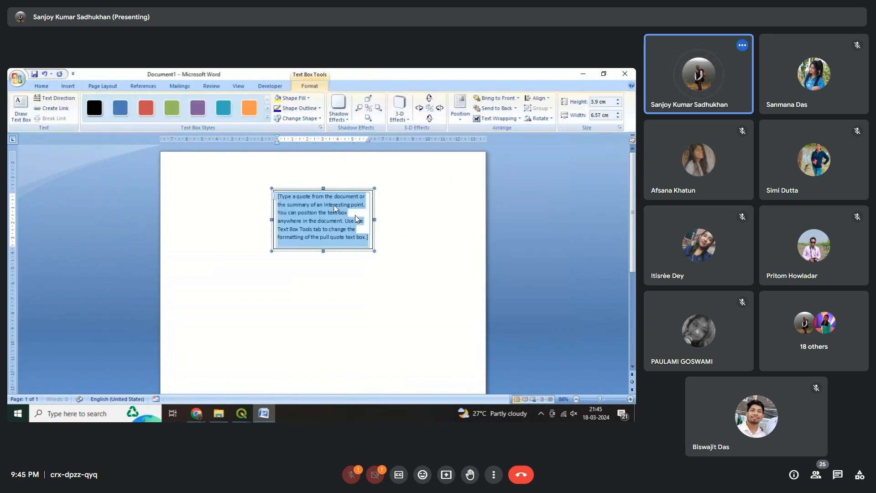
pyautogui.press('Delete')
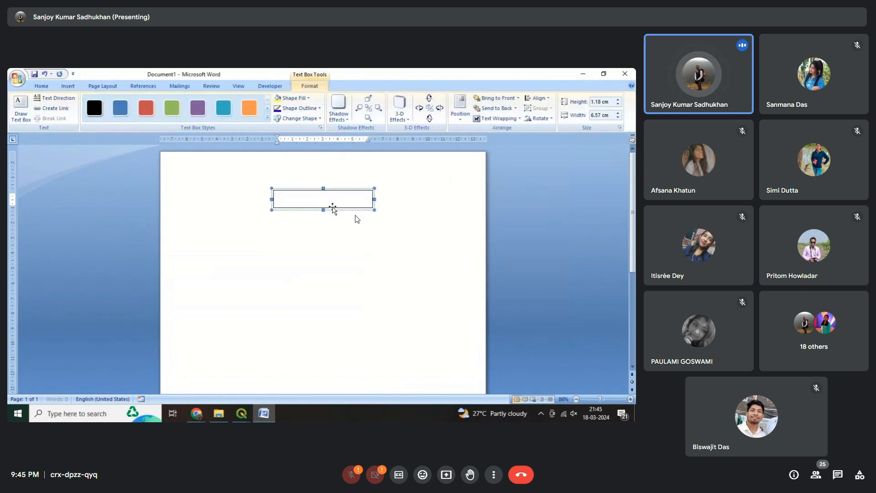
pyautogui.write('Open QGI')
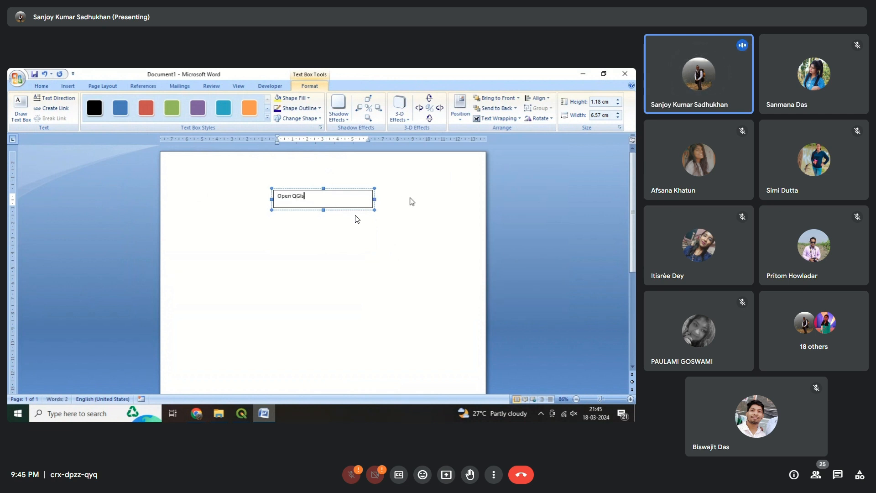
# Narrow the "Open QGIs" text box to about 2.35 cm and move it to the page's upper-left corner
pyautogui.click(374, 202)
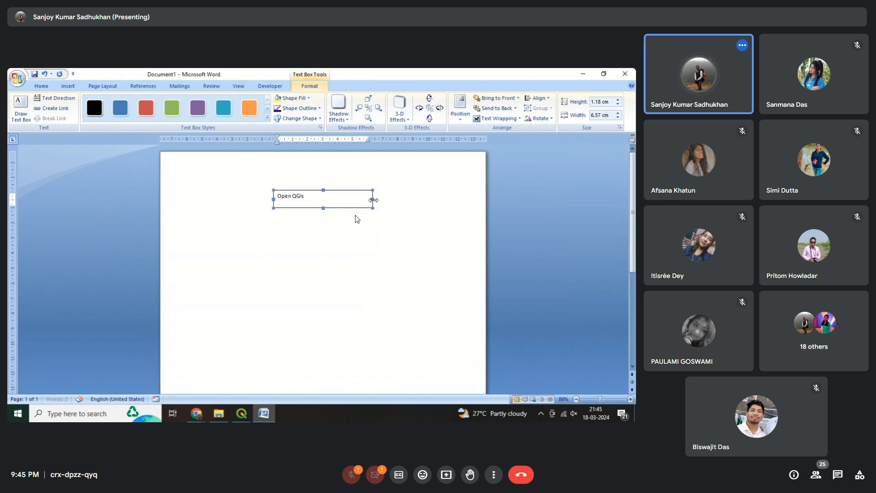
pyautogui.moveTo(309, 201); pyautogui.dragTo(314, 201)
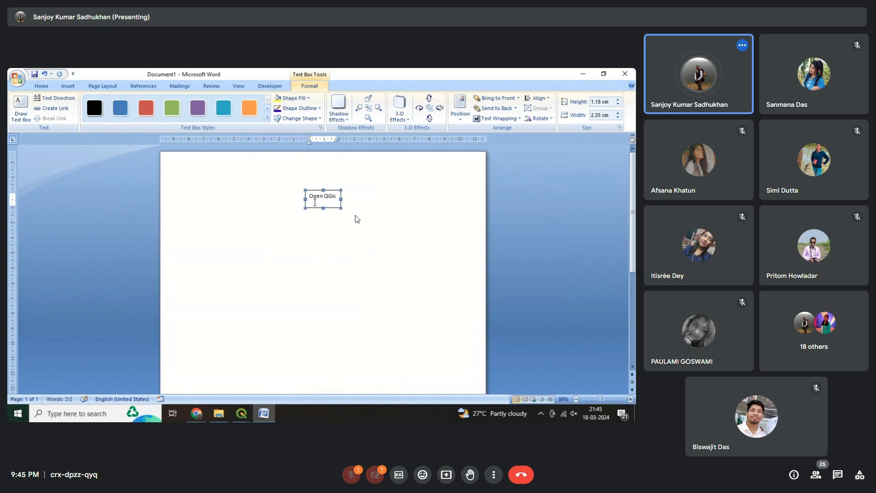
pyautogui.click(358, 204)
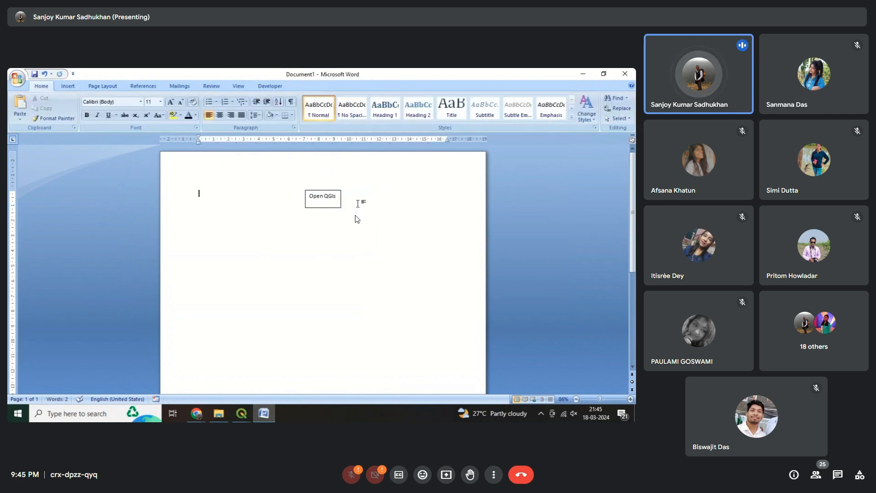
pyautogui.moveTo(323, 189); pyautogui.dragTo(203, 191)
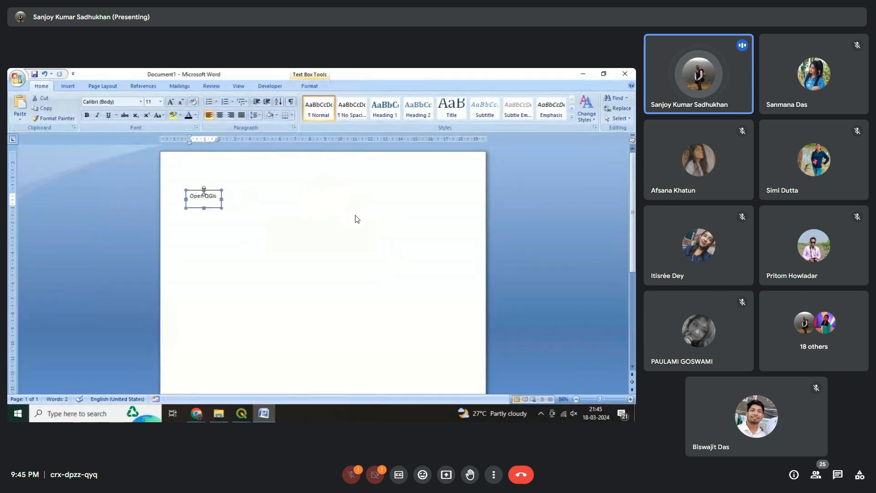
pyautogui.click(249, 203)
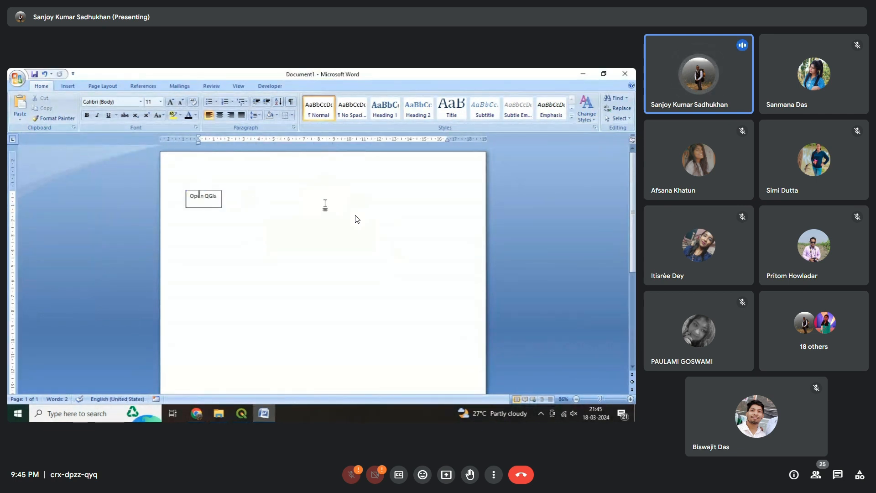
# Add a Simple Text Box reading "Oen Raster", narrow it to about 2.16 cm and place it beside the "Open QGIs" box
pyautogui.click(67, 86)
pyautogui.click(376, 108)
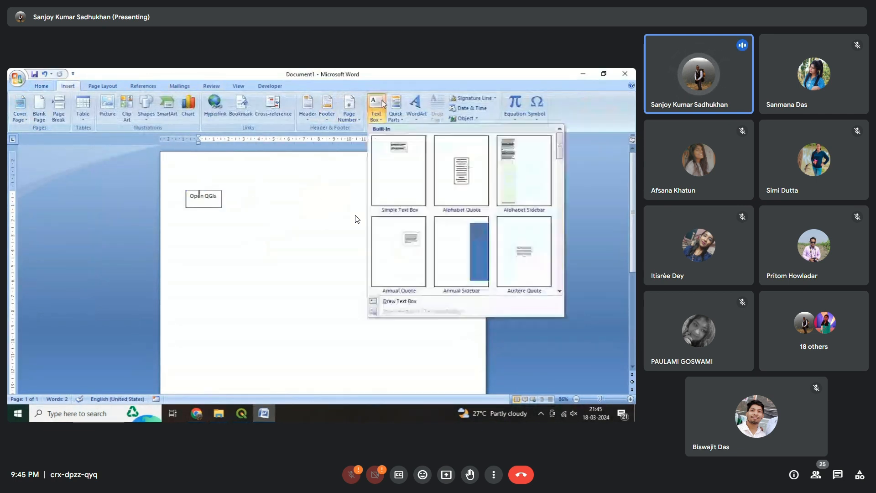
pyautogui.click(411, 169)
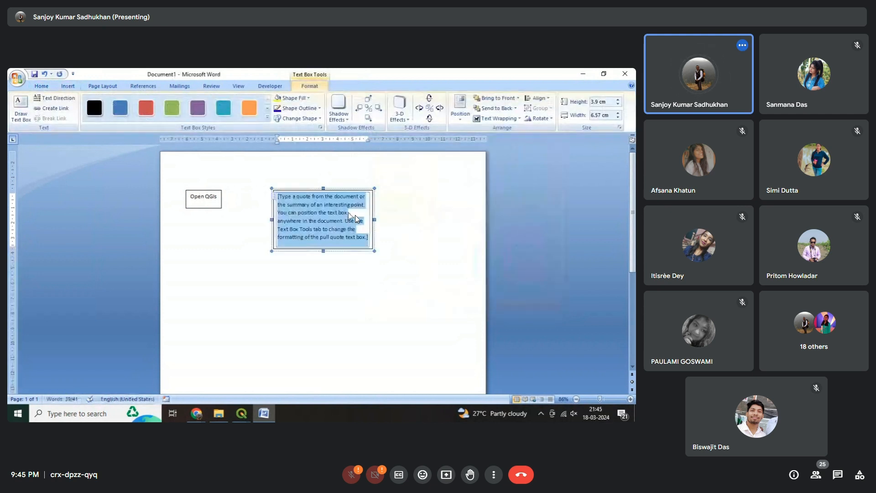
pyautogui.press('Delete')
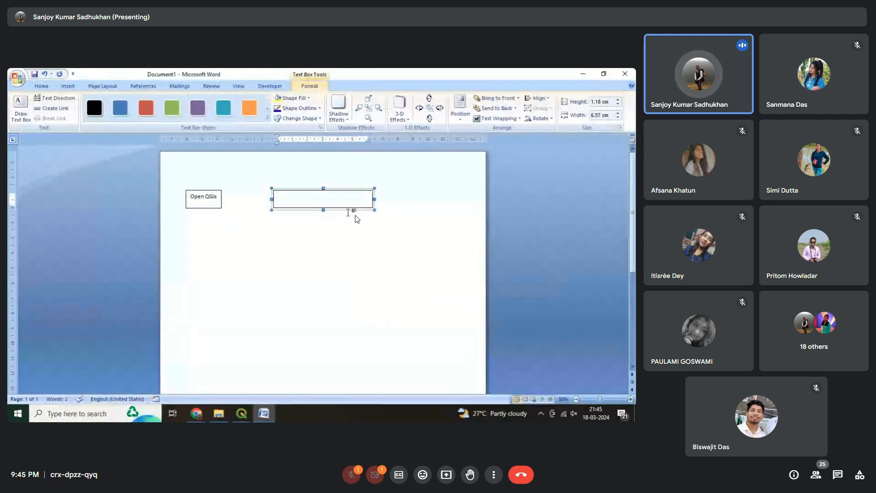
pyautogui.write('Oen Ra')
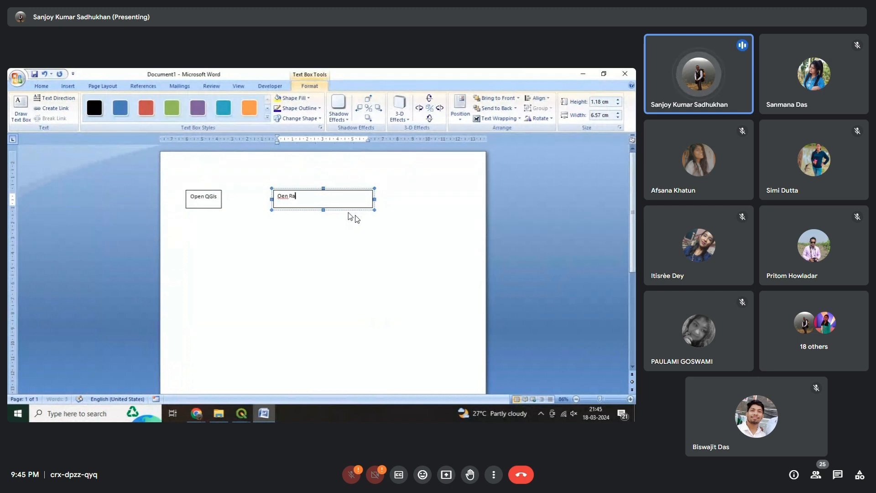
pyautogui.write('ster')
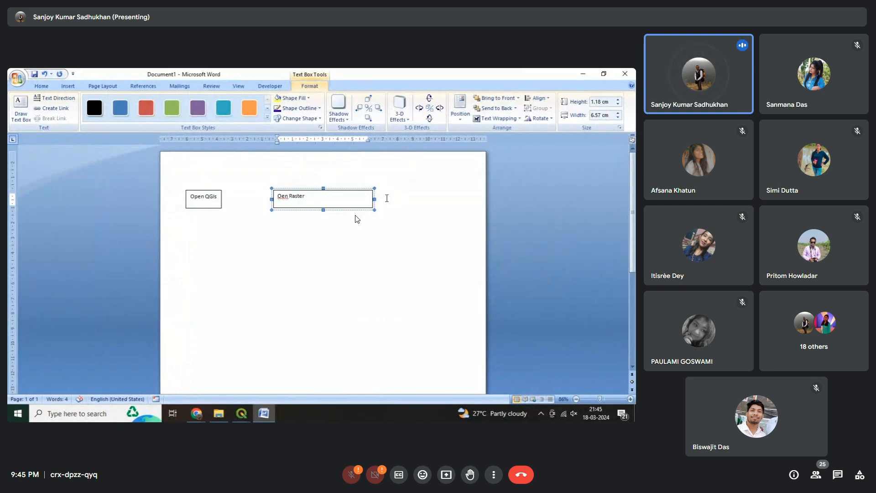
pyautogui.moveTo(374, 199); pyautogui.dragTo(240, 191)
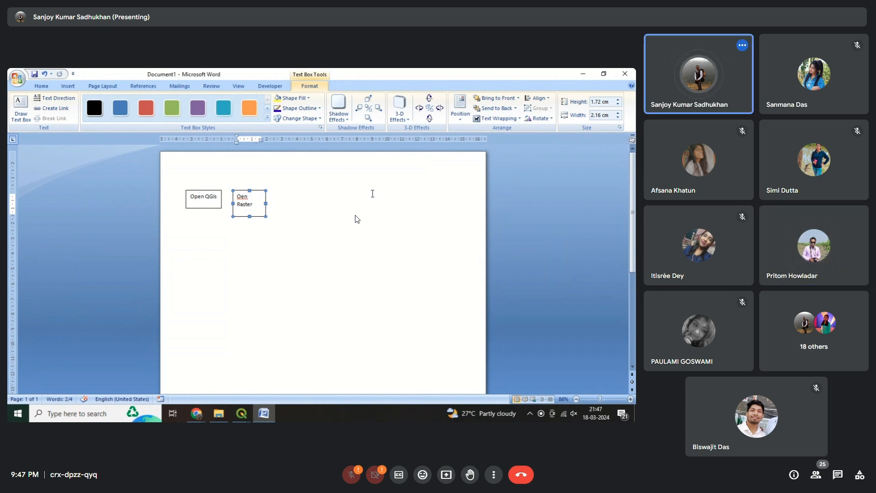
# Close the Word document without saving its changes
pyautogui.click(625, 74)
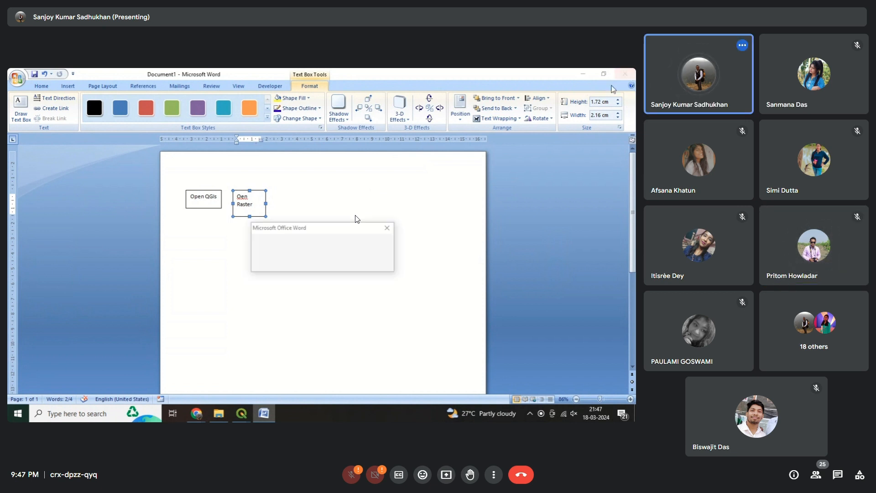
pyautogui.click(322, 265)
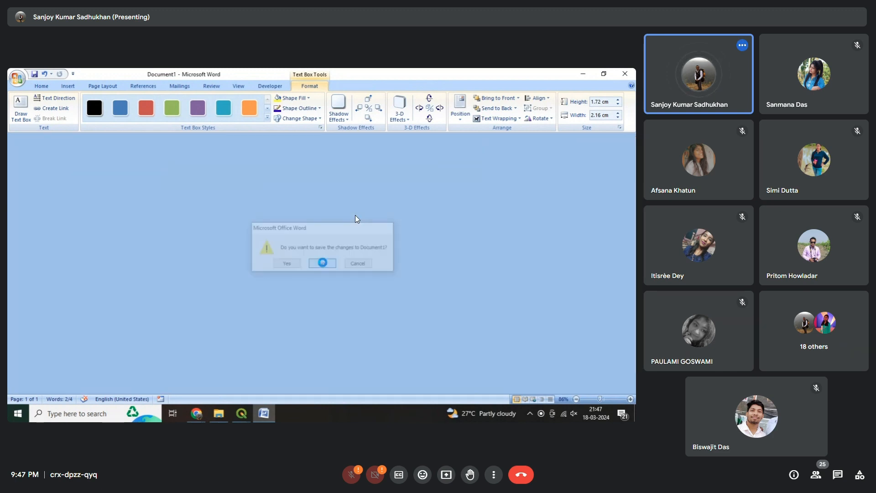